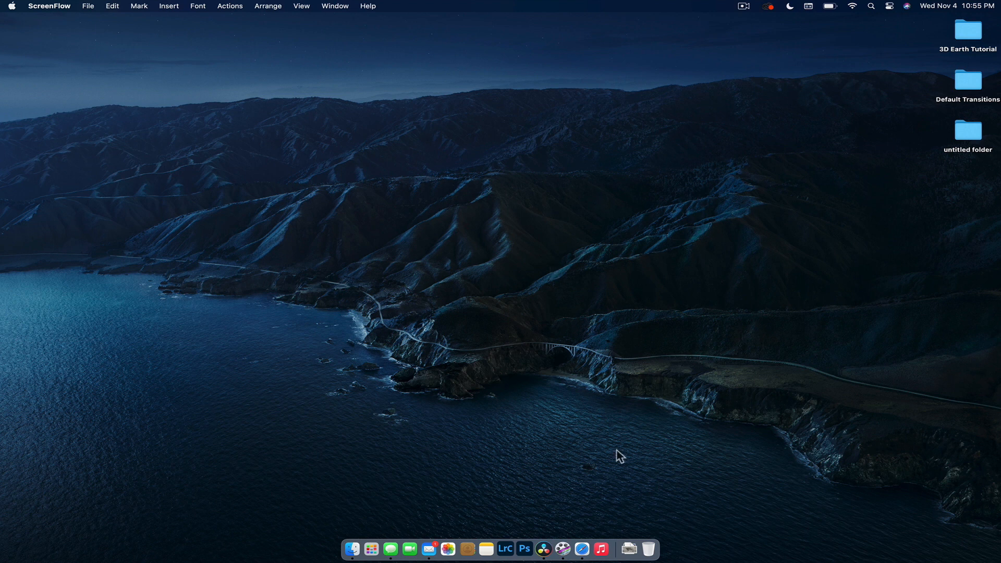
Step: Switch to DaVinci Resolve and create an empty new timeline named Timeline 1 with the default settings
click(544, 549)
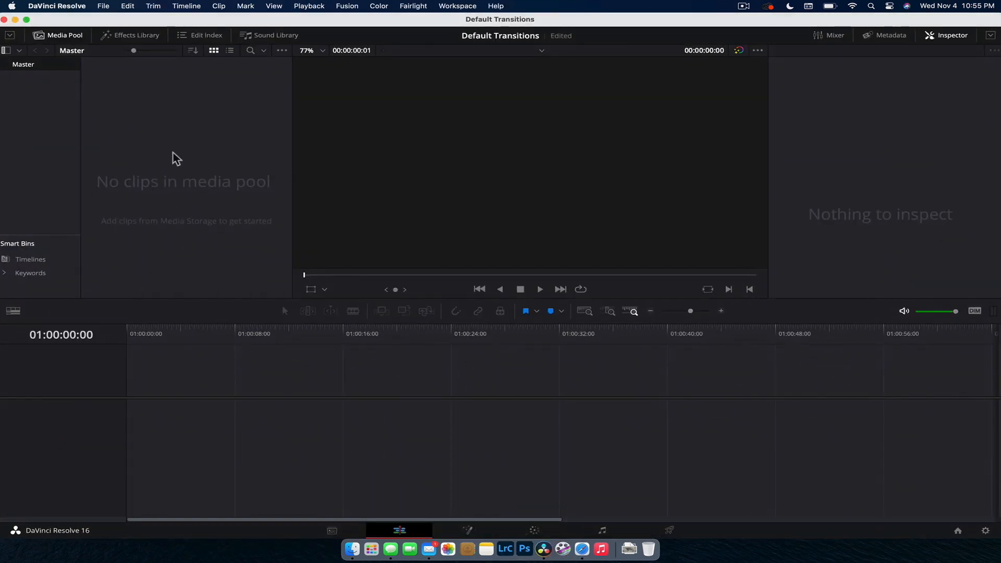
right_click(183, 170)
mouse_move(272, 178)
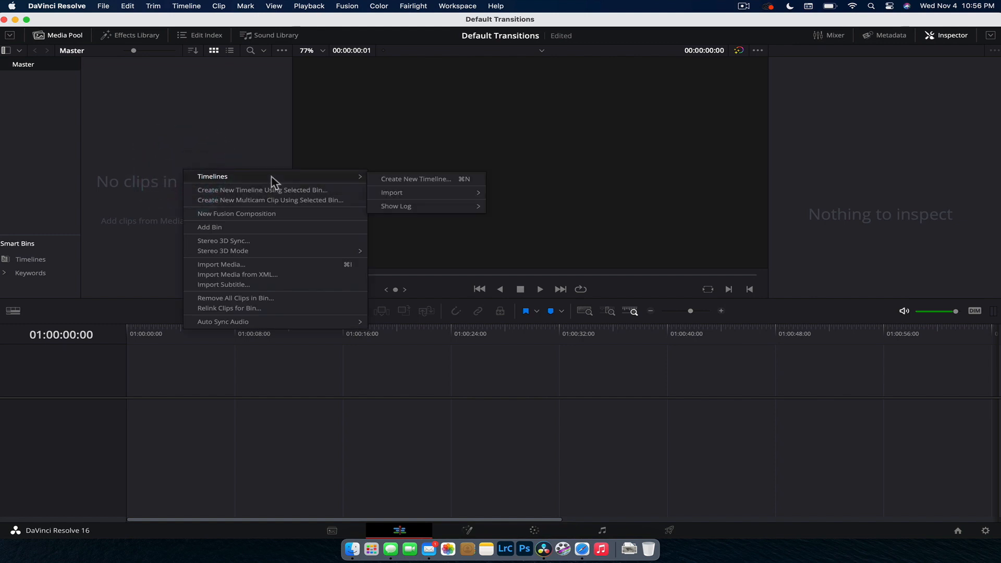
click(417, 178)
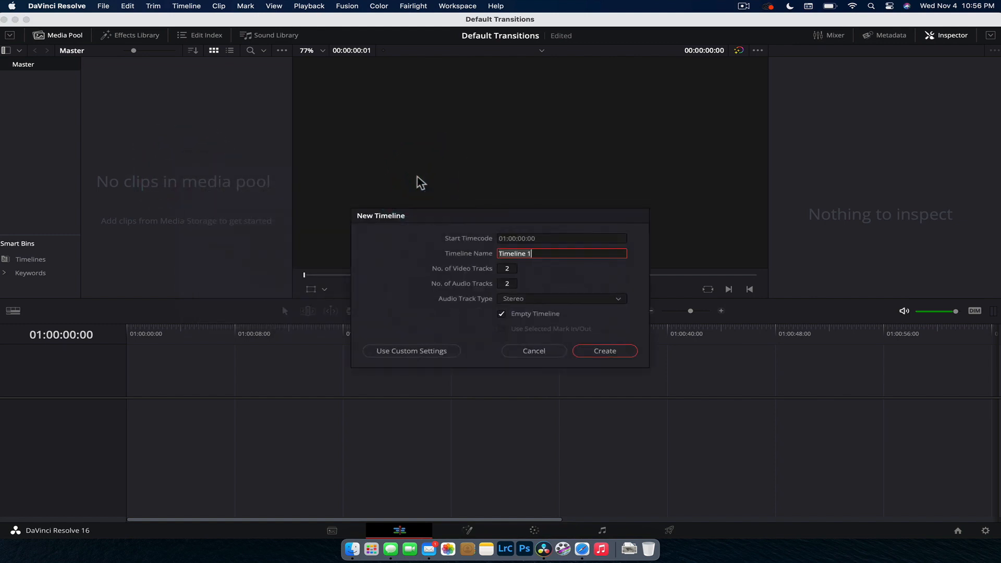
key(Return)
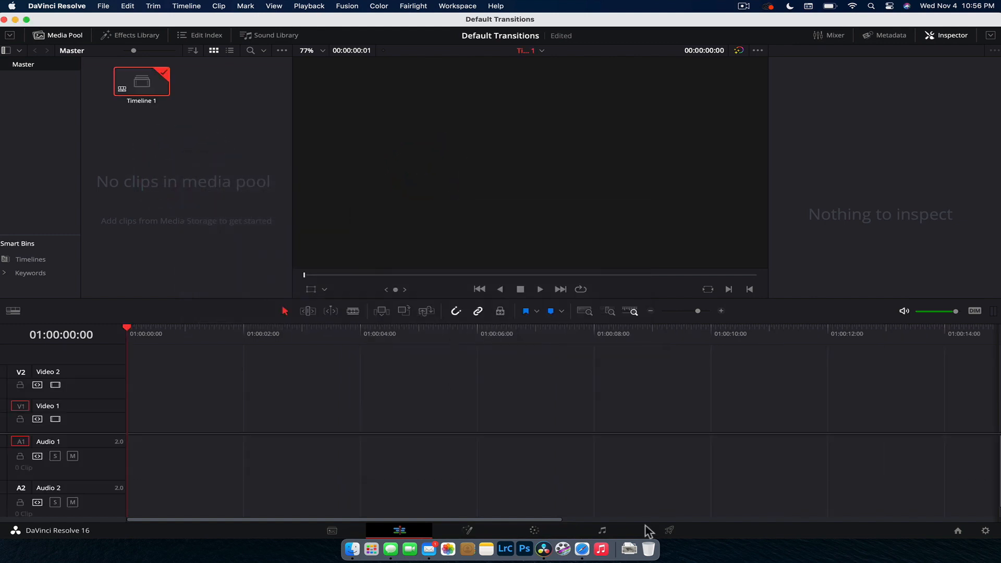
Step: Import the moon image lroc_color_poles_1k.jpg and the world.topo.bathy map image from the desktop folder stack into the media pool
click(629, 550)
drag(524, 429, 168, 228)
click(625, 549)
drag(665, 422, 167, 237)
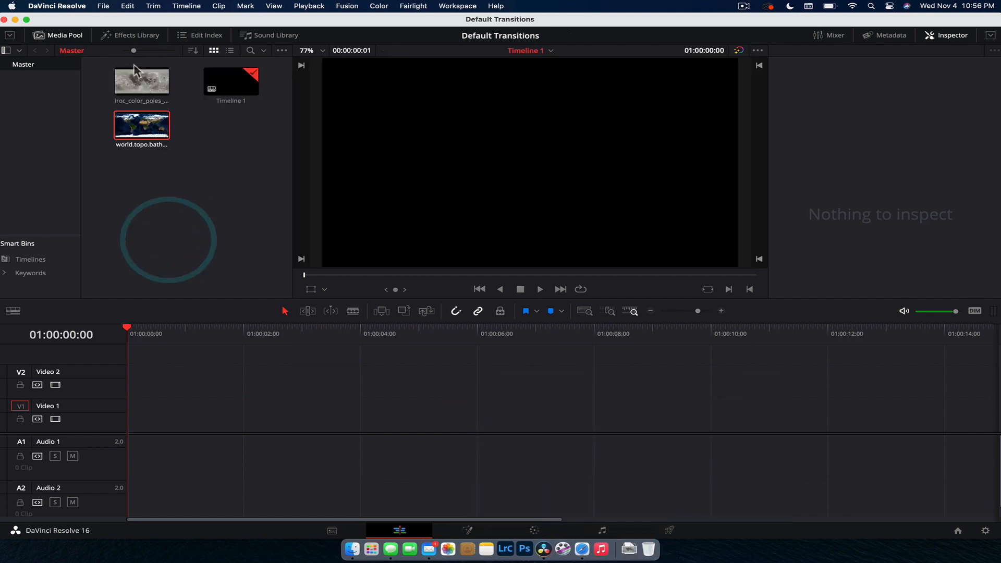
click(248, 168)
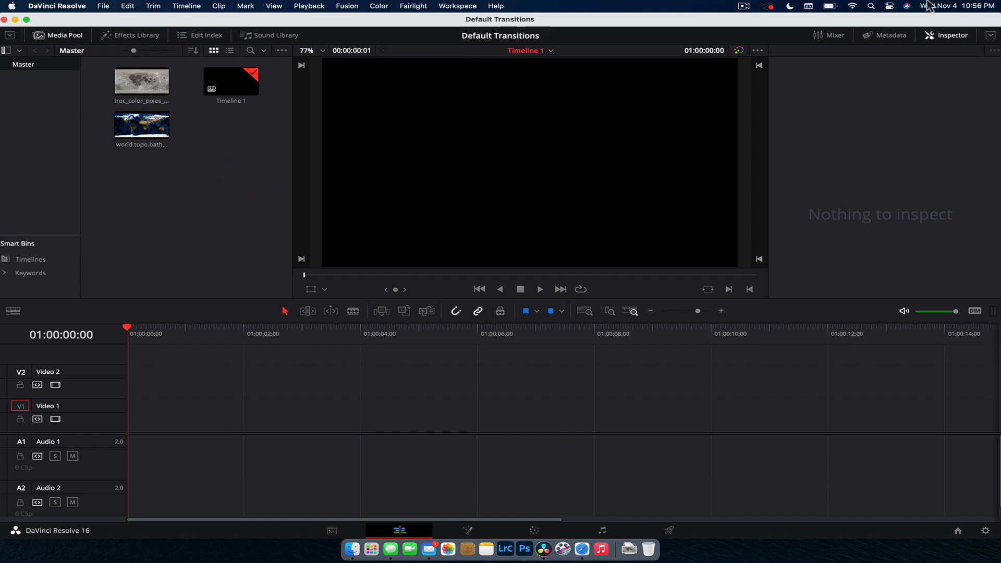
Step: Place the world map image at the start of Video 1 with the moon image directly after it, and put the playhead near their cut
drag(141, 125, 127, 429)
drag(141, 81, 407, 417)
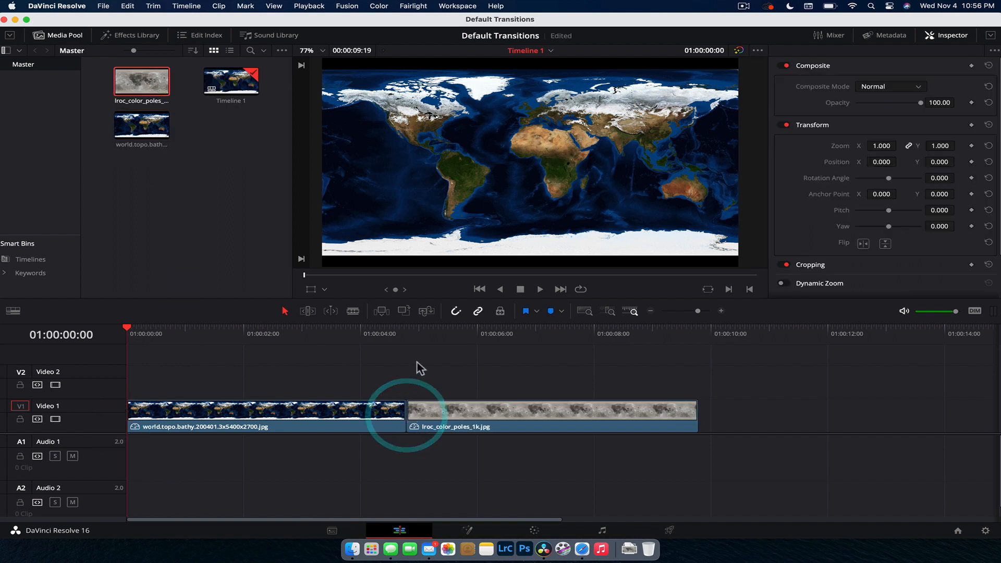
drag(391, 331, 412, 331)
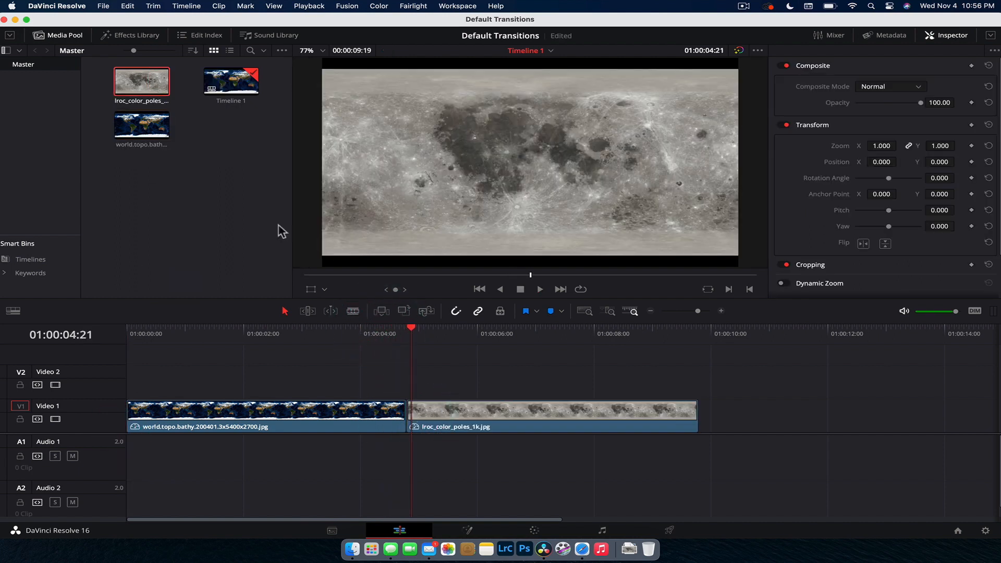
Step: Browse the video transitions and apply an Additive Dissolve to the cut between the world map and moon clips
click(141, 38)
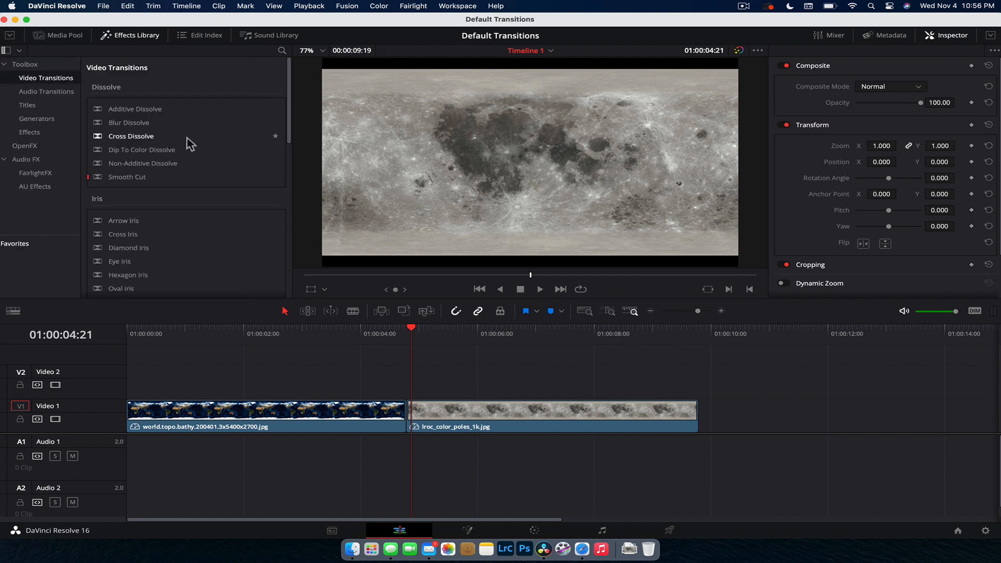
scroll(187, 142, down, 10)
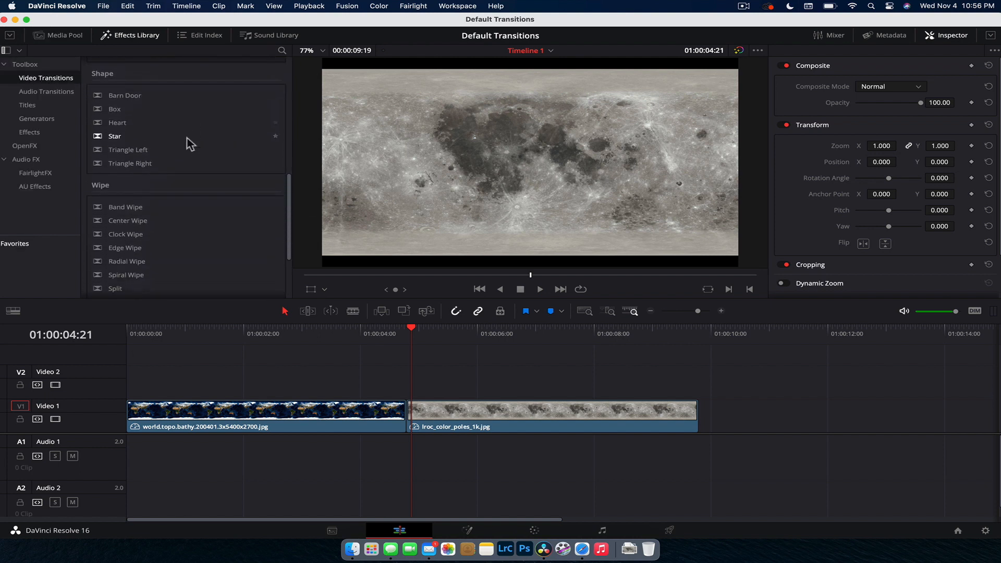
scroll(190, 144, down, 5)
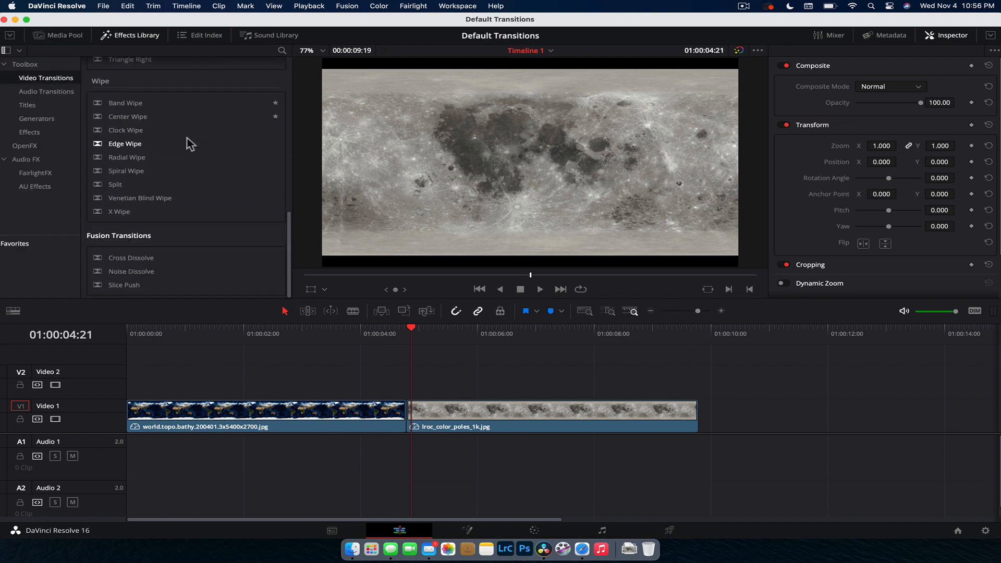
scroll(190, 144, up, 15)
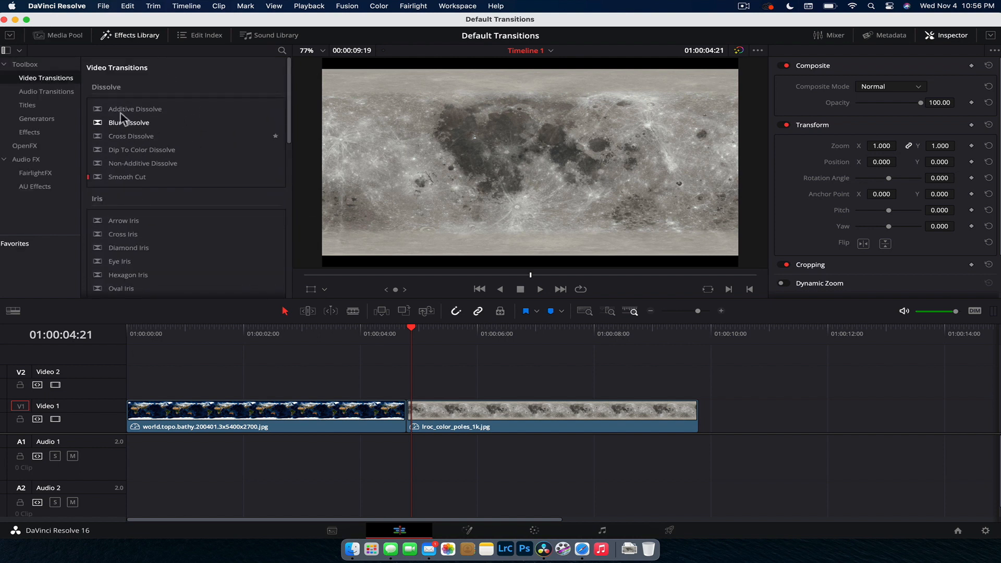
drag(120, 114, 353, 412)
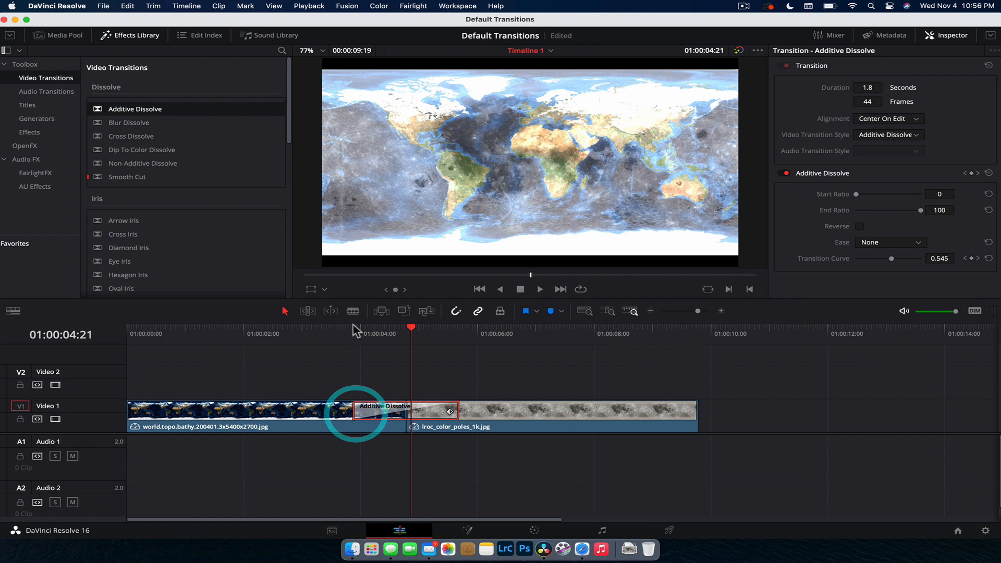
Step: Play the Additive Dissolve from its start and park the playhead on the cut at its middle
click(353, 329)
key(space)
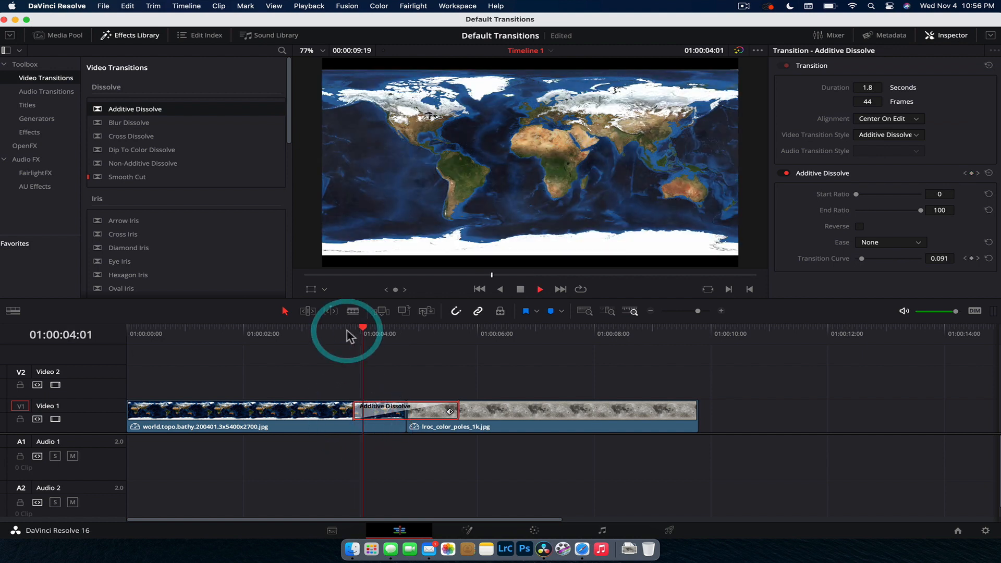
click(408, 338)
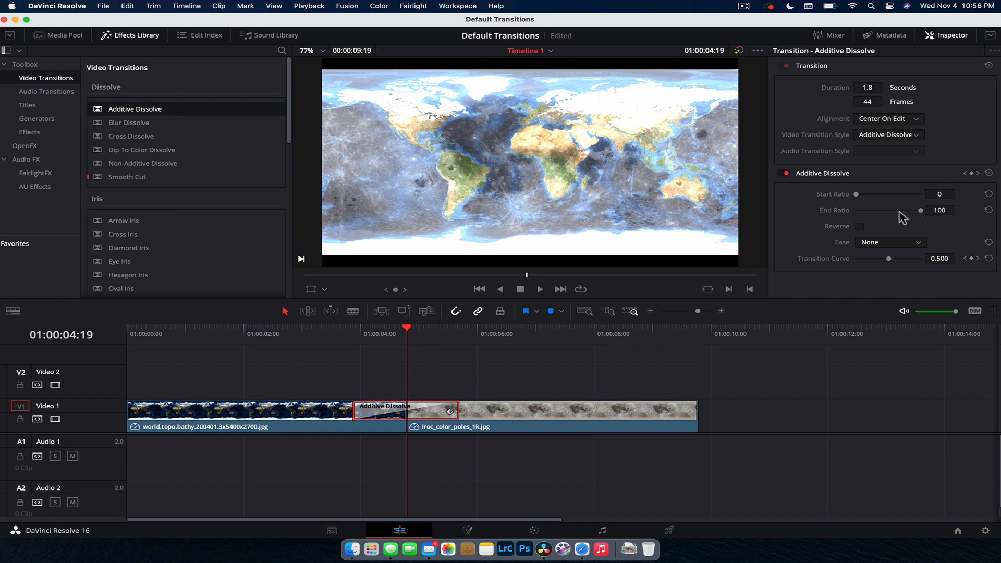
Step: Enable Reverse on the Additive Dissolve, set its ease to In & Out, and play it back
click(860, 228)
click(871, 242)
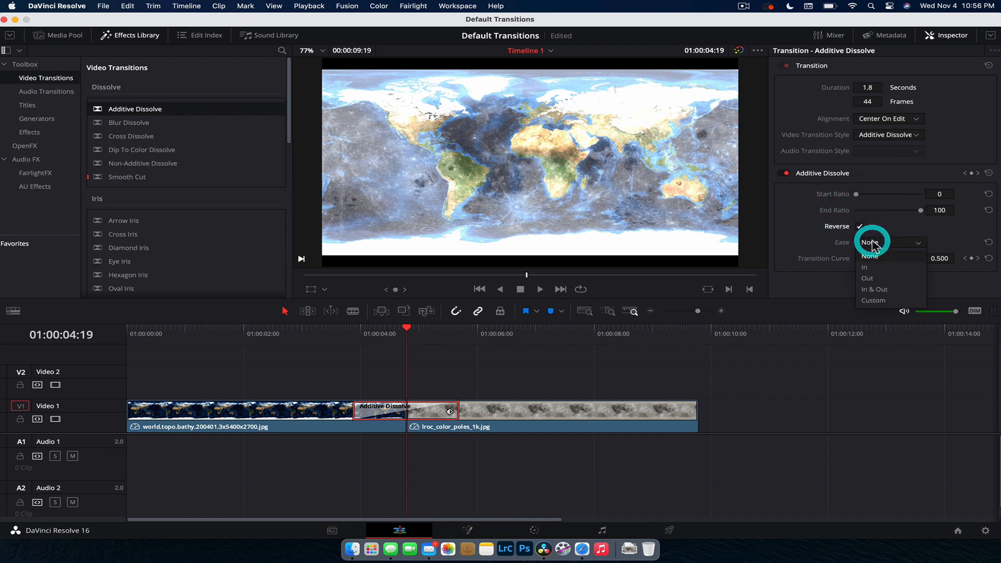
click(886, 293)
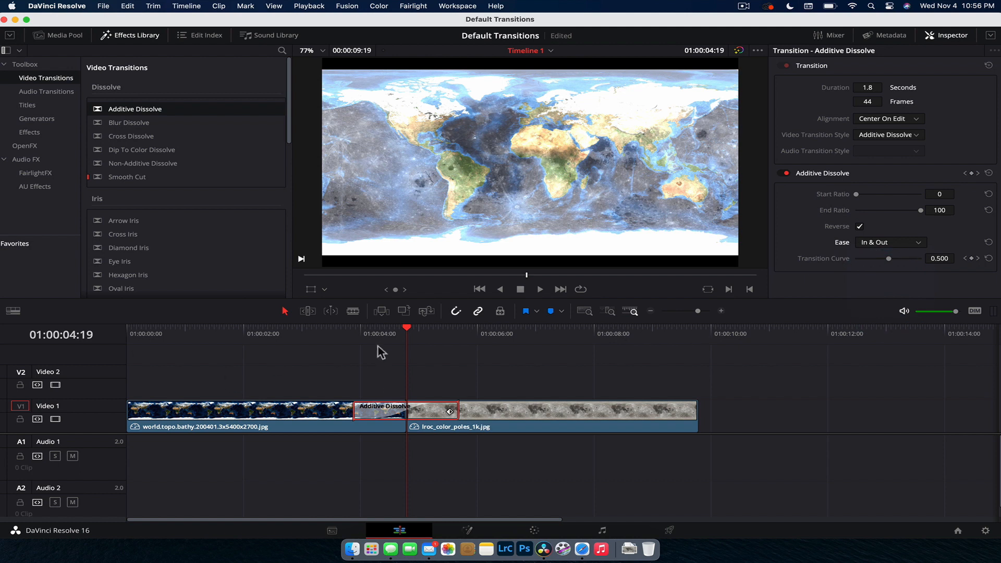
click(353, 331)
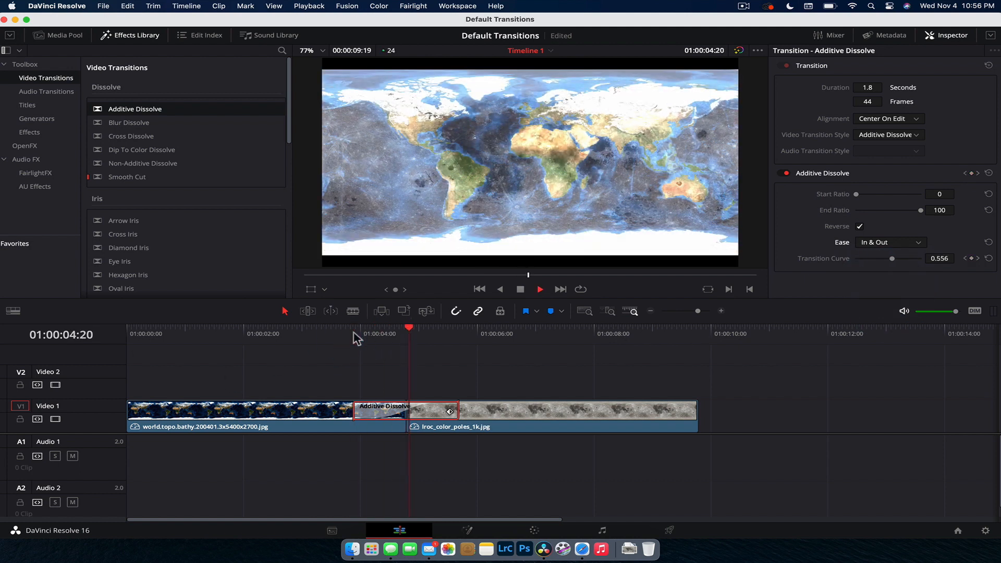
key(space)
Step: Delete the Additive Dissolve between the two clips
click(372, 418)
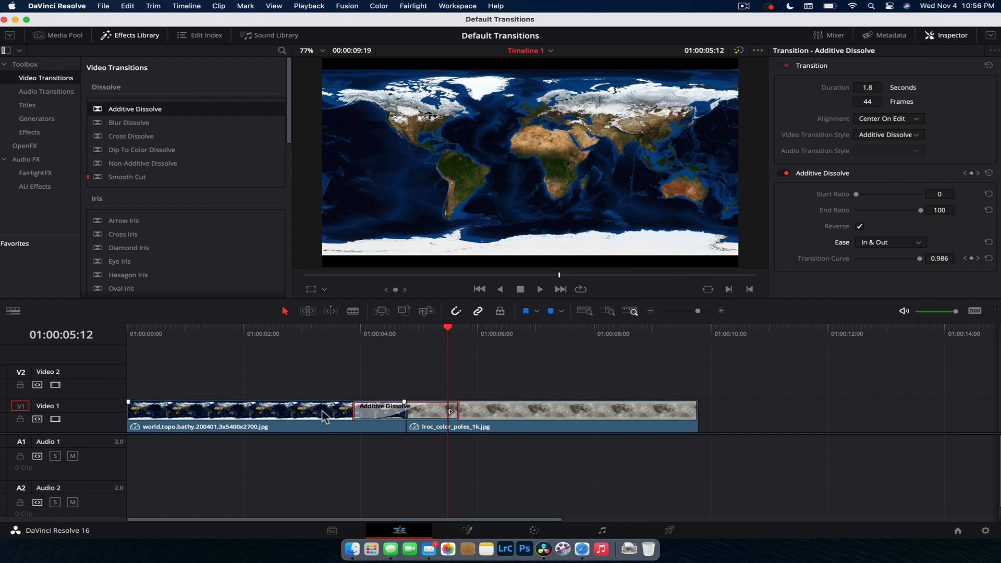
click(321, 413)
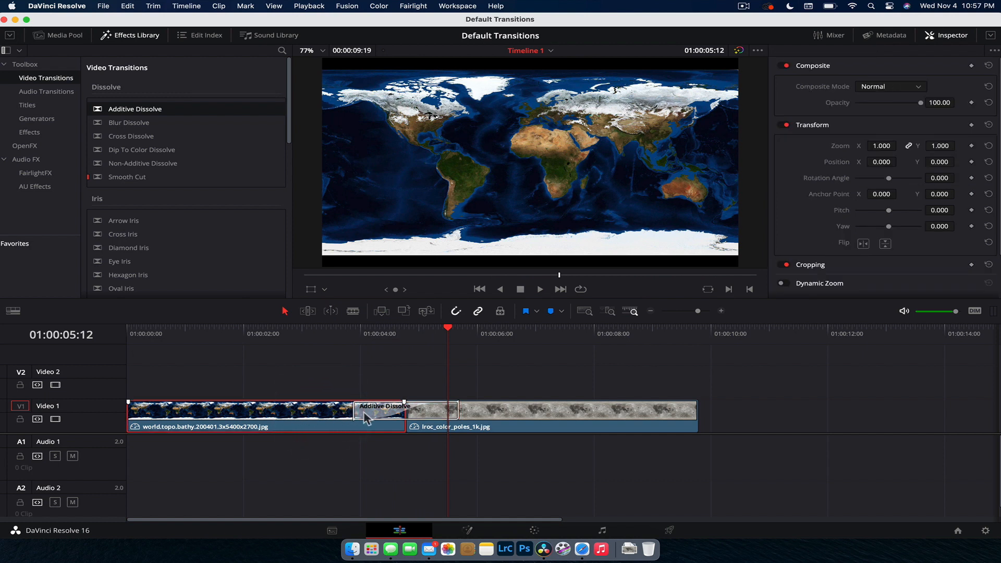
click(365, 414)
key(Delete)
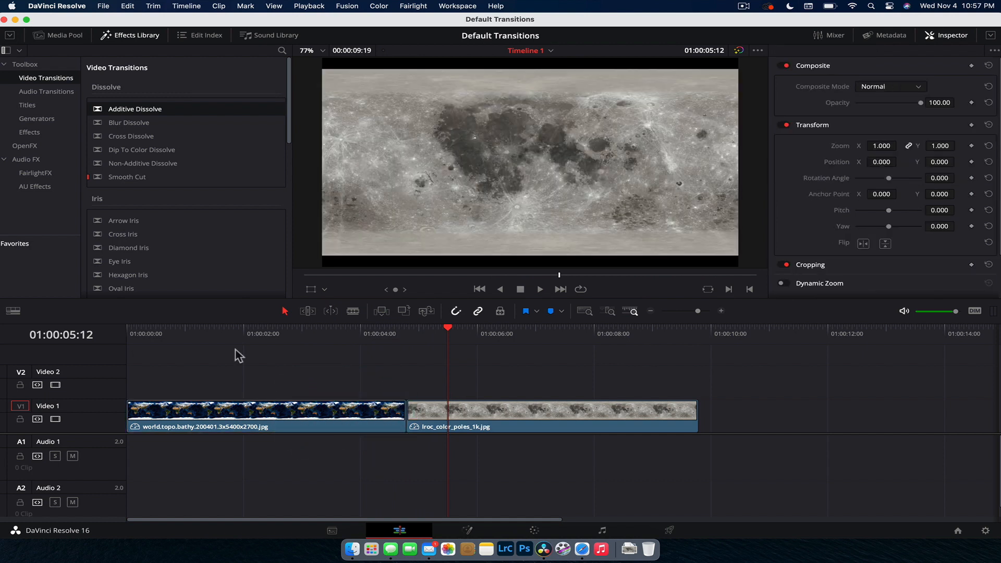
Step: Apply a Cross Iris transition to the cut between the two clips and preview it around the cut
drag(125, 234, 406, 412)
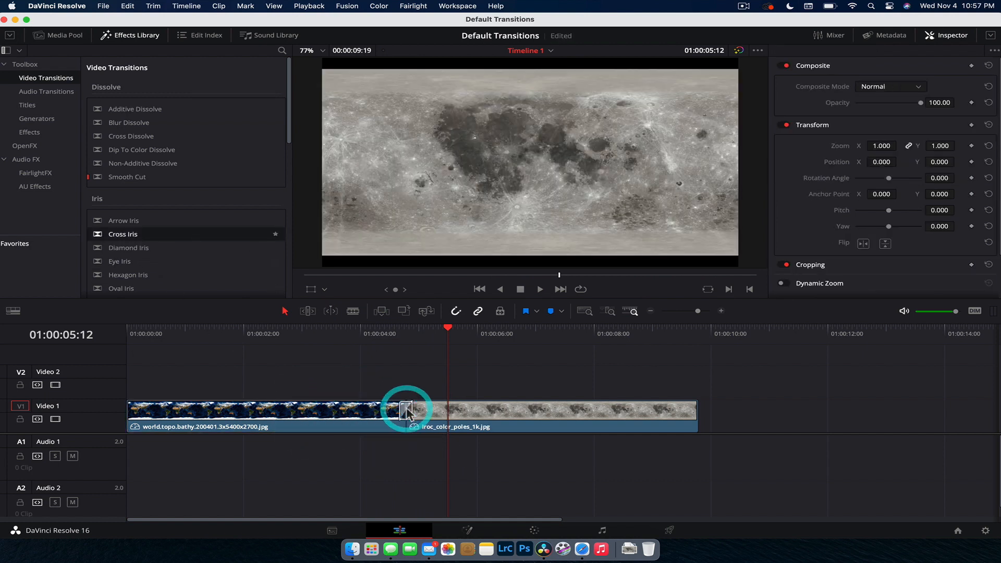
click(396, 335)
key(space)
click(395, 332)
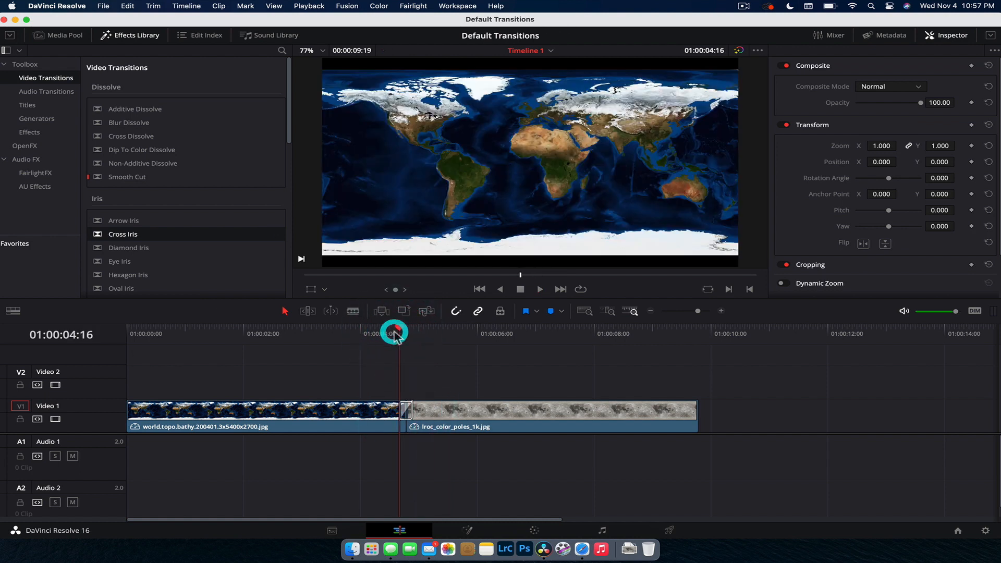
key(Left)
key(Left)
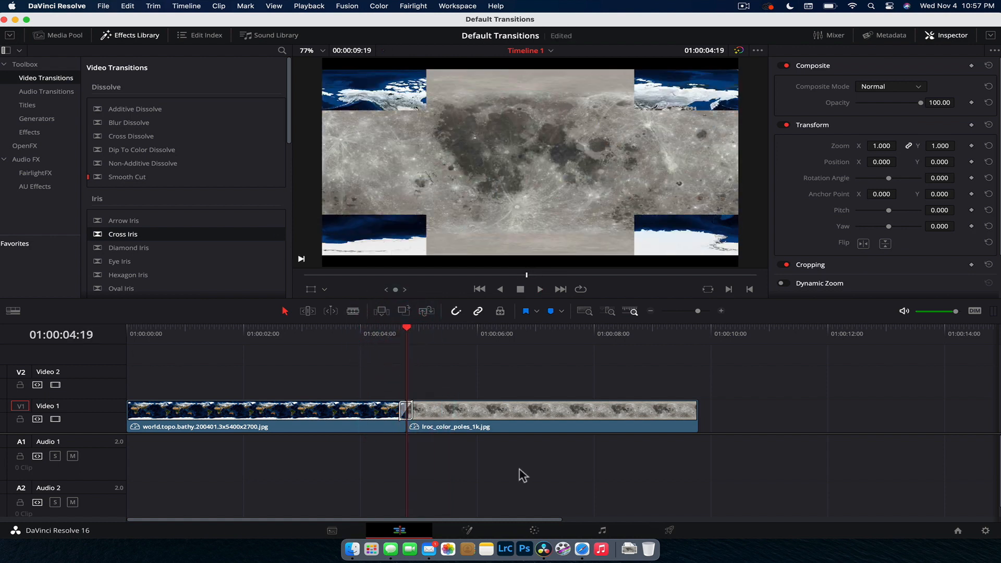
Step: Set the Cross Iris transition's border color to red
click(403, 410)
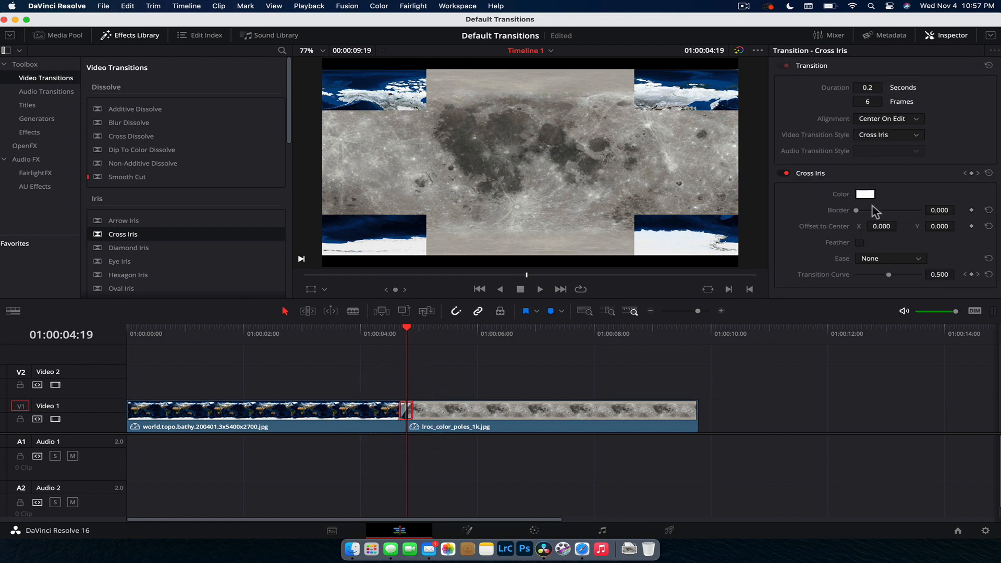
click(865, 195)
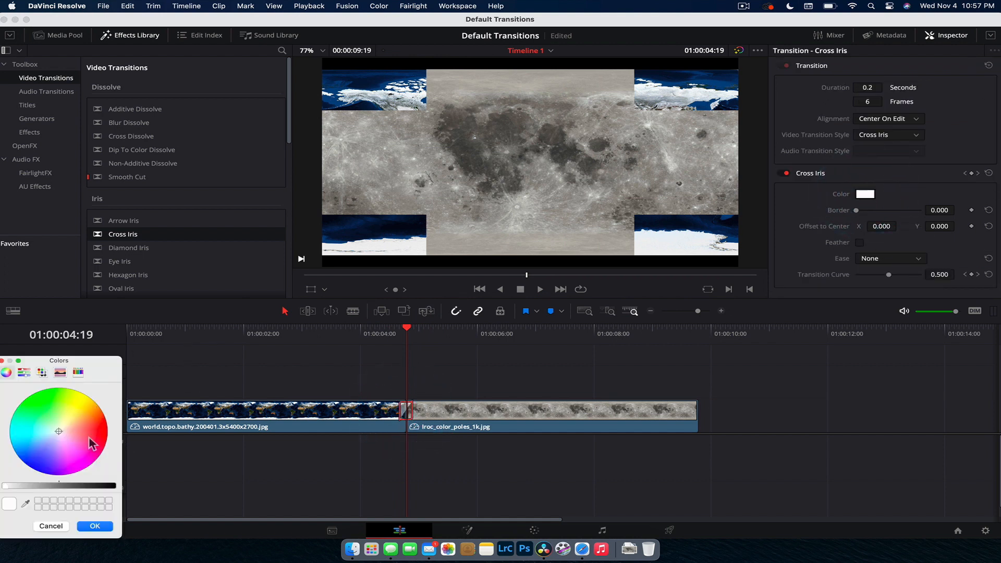
drag(91, 443, 93, 426)
click(95, 527)
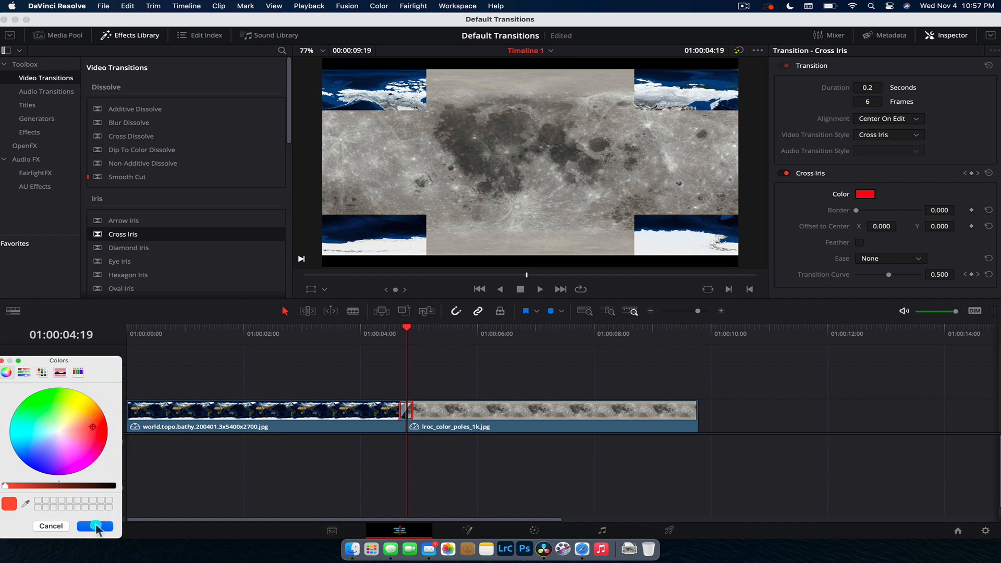
Step: Give the Cross Iris a feathered border of about 138 and set its horizontal center offset to -128
click(870, 210)
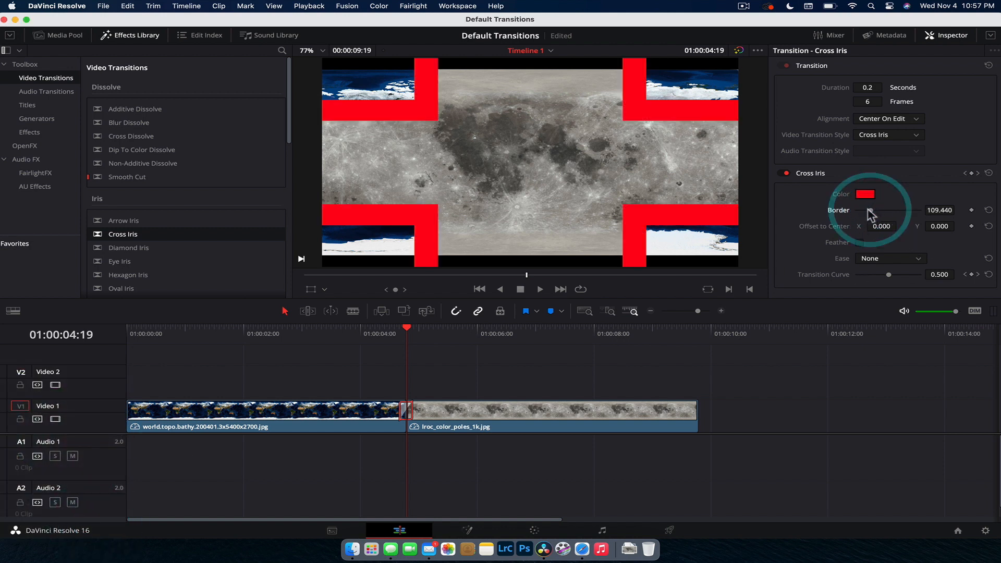
click(860, 243)
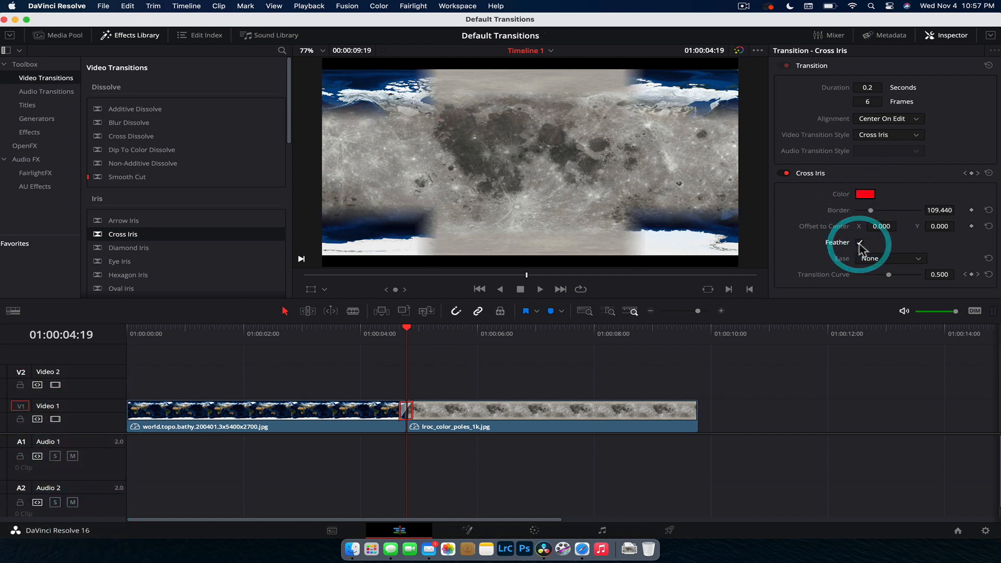
click(875, 211)
drag(883, 226, 877, 228)
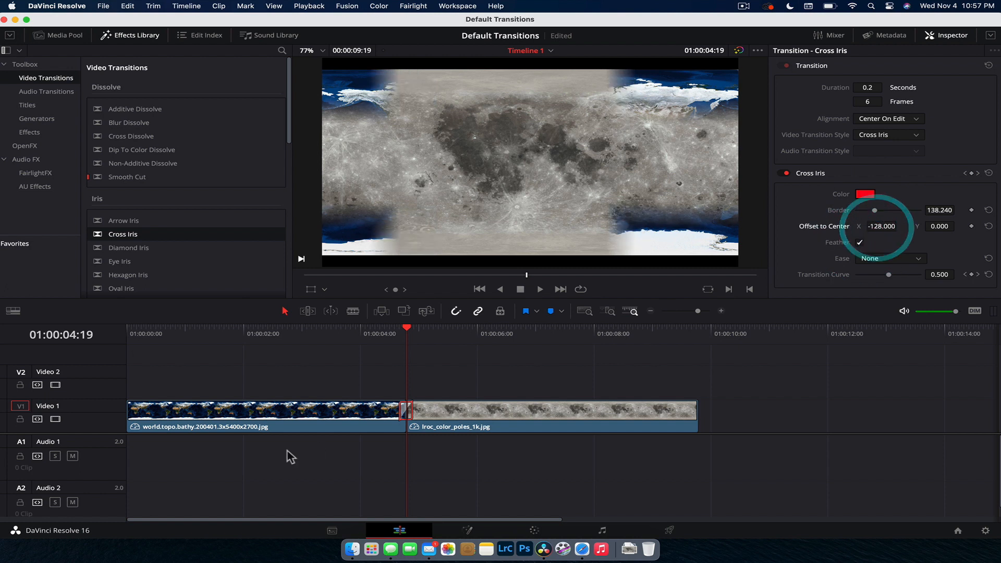
Step: Play back the adjusted Cross Iris and delete it from the cut
click(393, 334)
key(space)
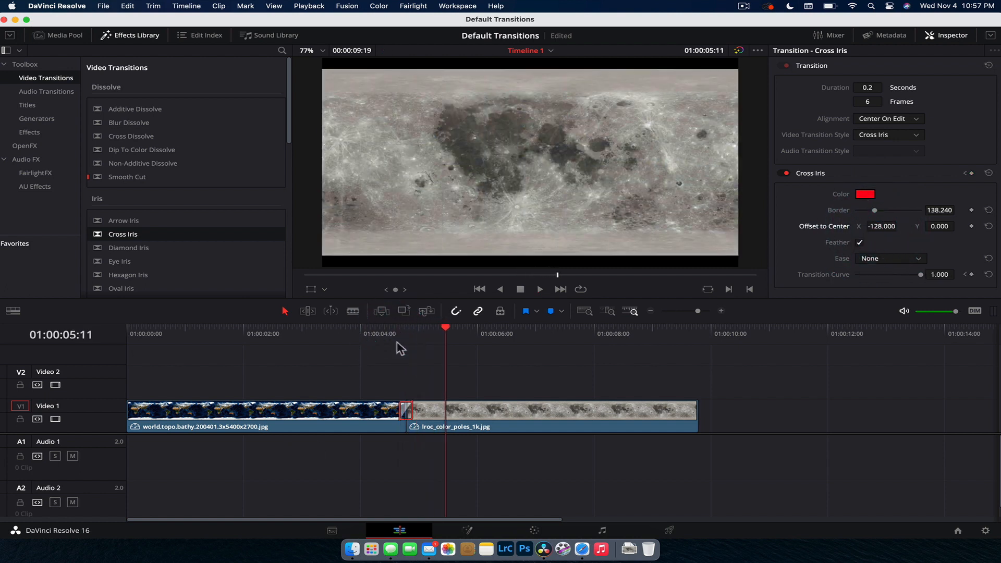
click(412, 411)
key(Delete)
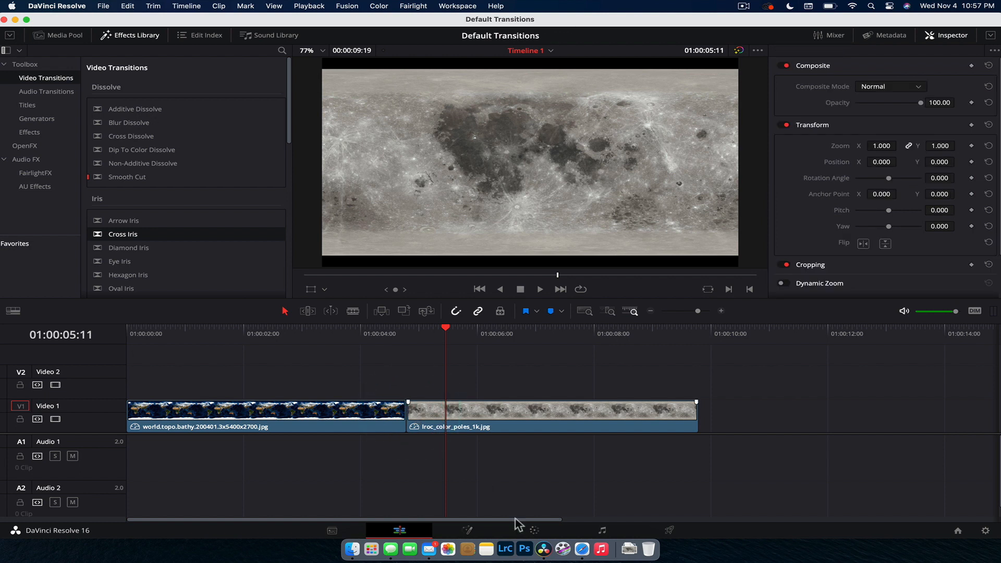
Step: Try adding the default transition to both ends of the selected world map clip and undo it
click(398, 333)
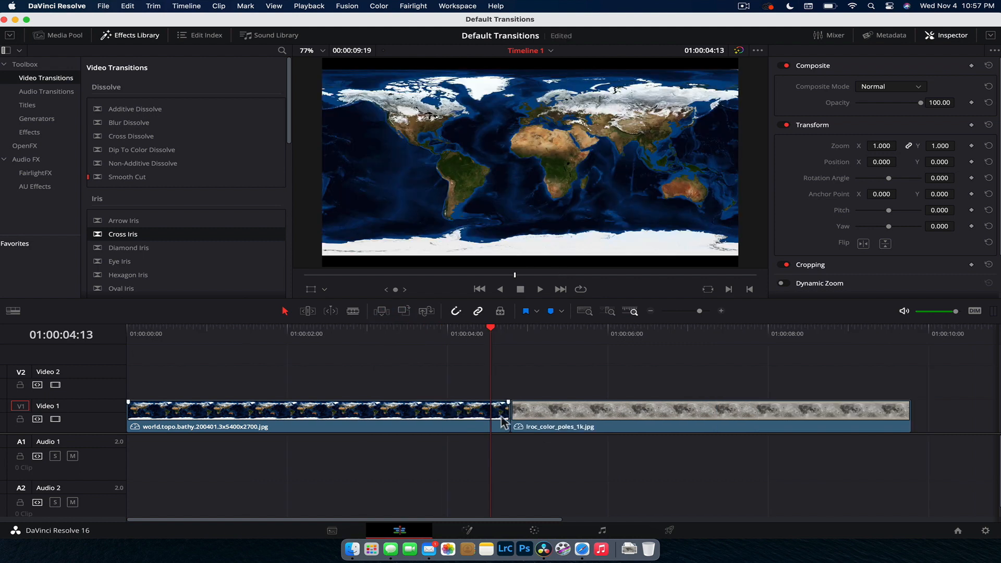
click(503, 420)
mouse_move(494, 330)
mouse_down()
mouse_move(432, 343)
mouse_move(491, 336)
mouse_up()
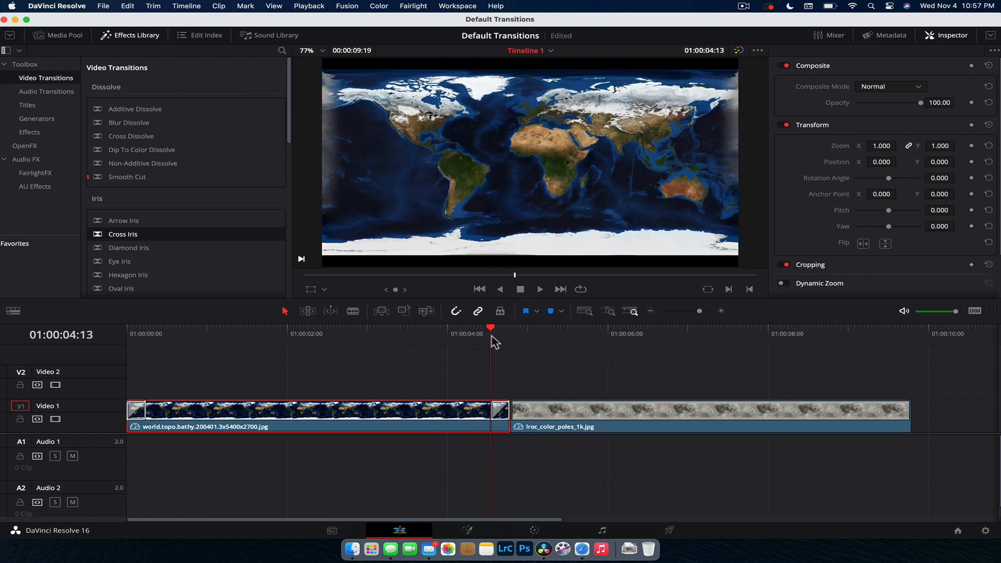
key(super+t)
key(super+z)
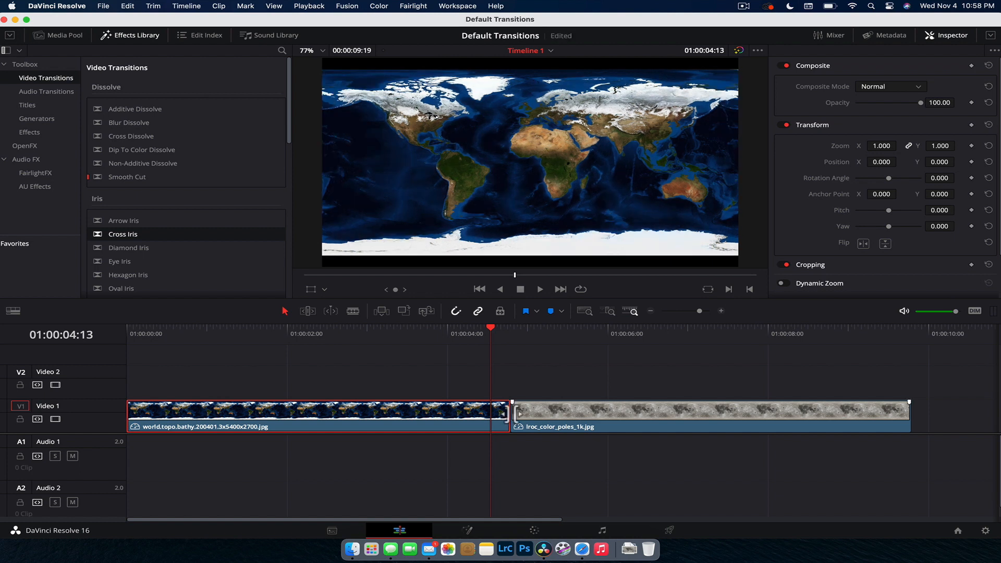
Step: Add the default Smooth Cut transition at the cut between the world map and moon clips and play it back
click(511, 413)
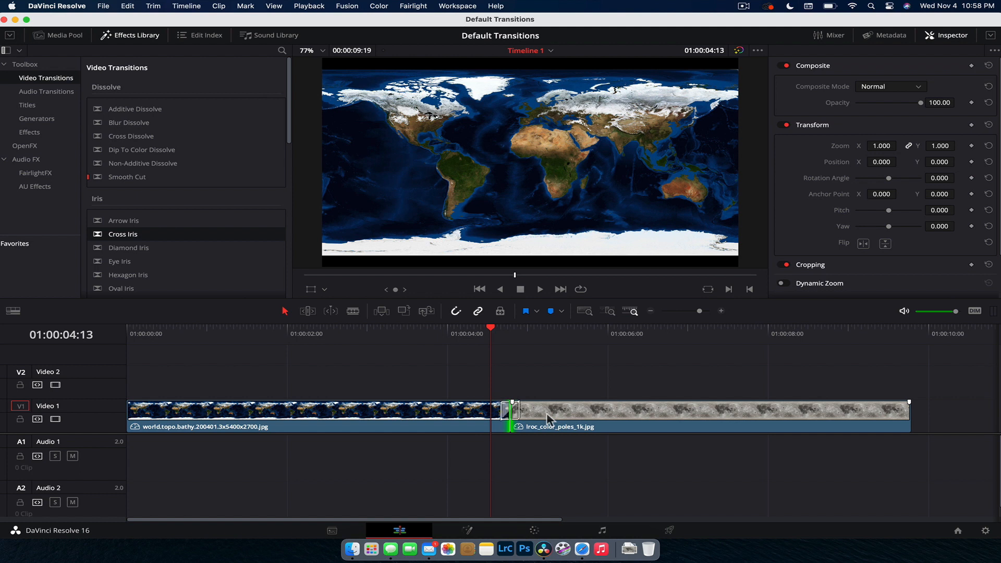
key(space)
click(496, 335)
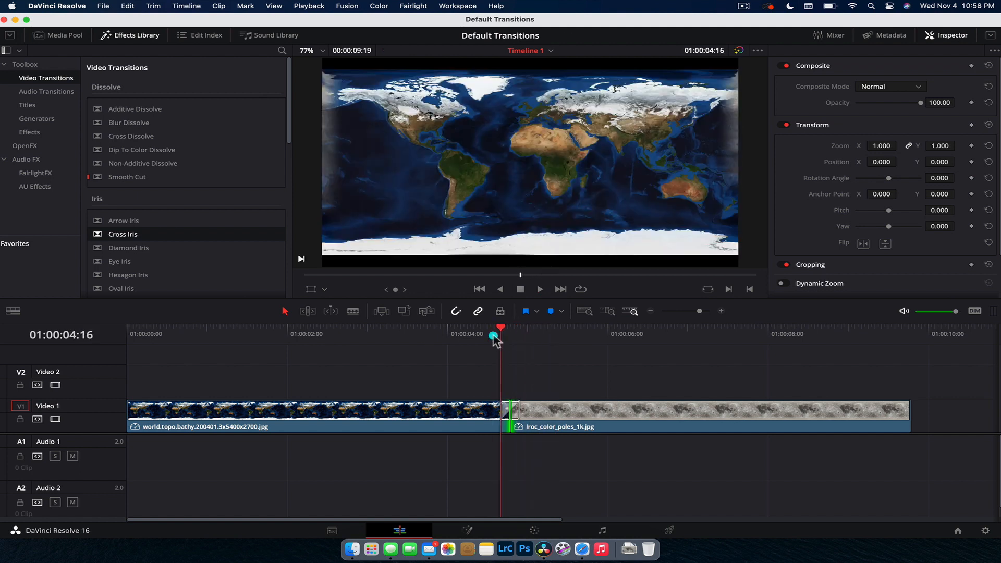
click(493, 335)
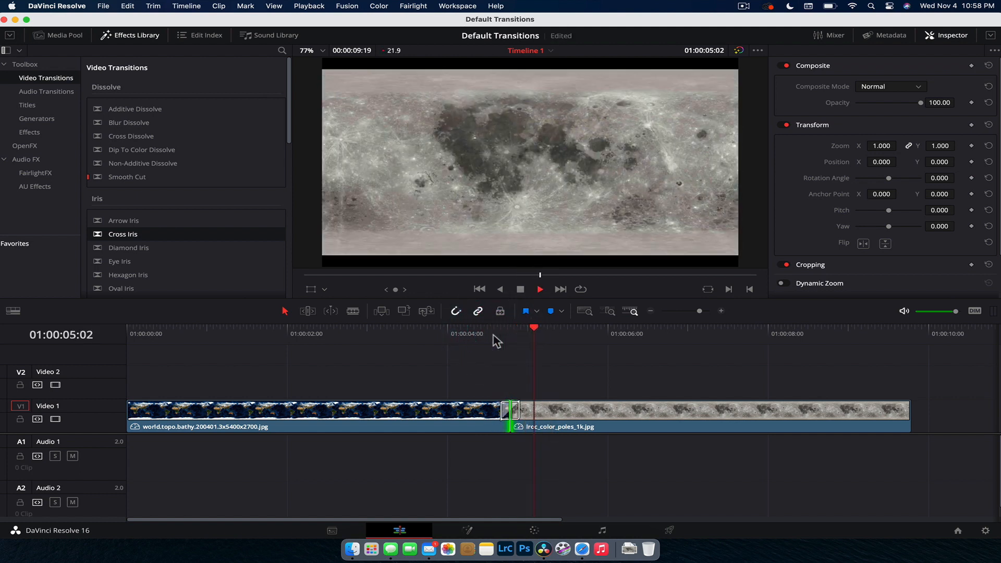
click(494, 335)
click(494, 335)
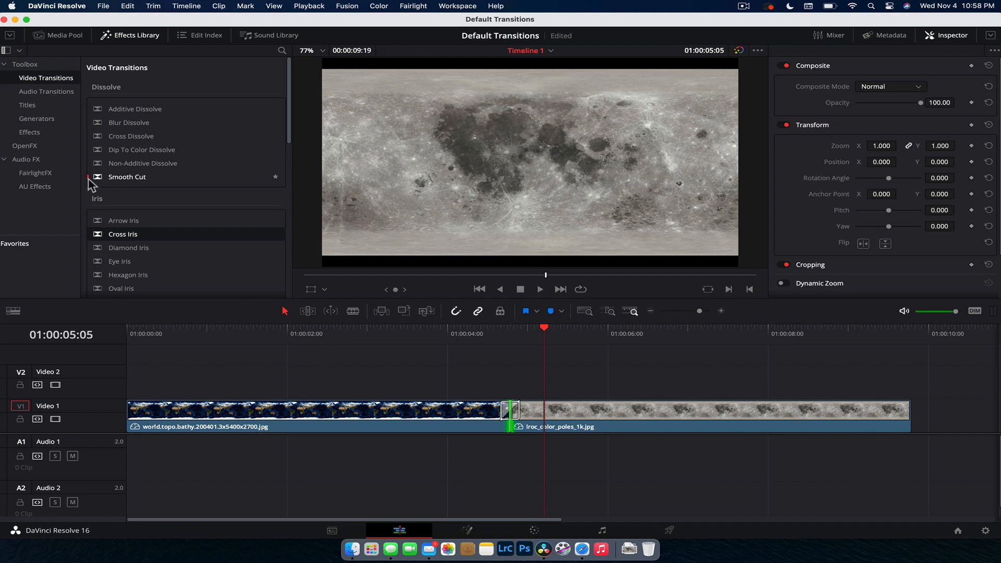
click(488, 336)
click(491, 338)
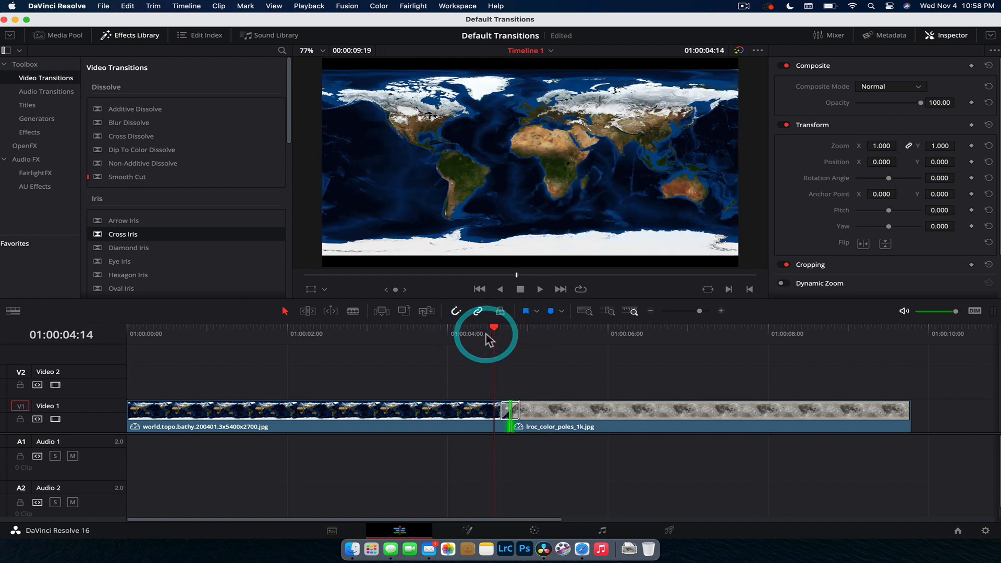
Step: Set Oval Iris as the standard video transition
scroll(157, 172, down, 3)
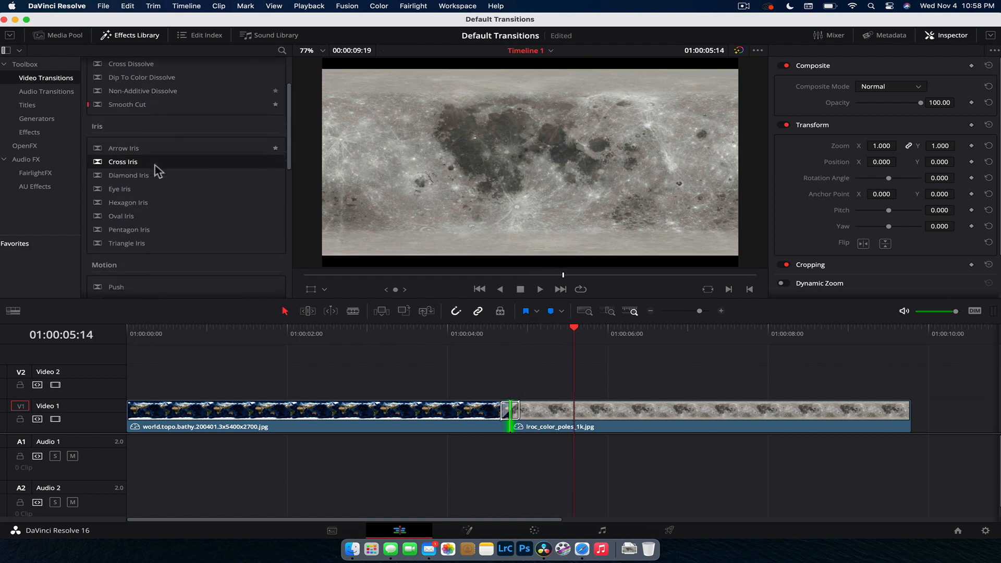
scroll(156, 172, up, 3)
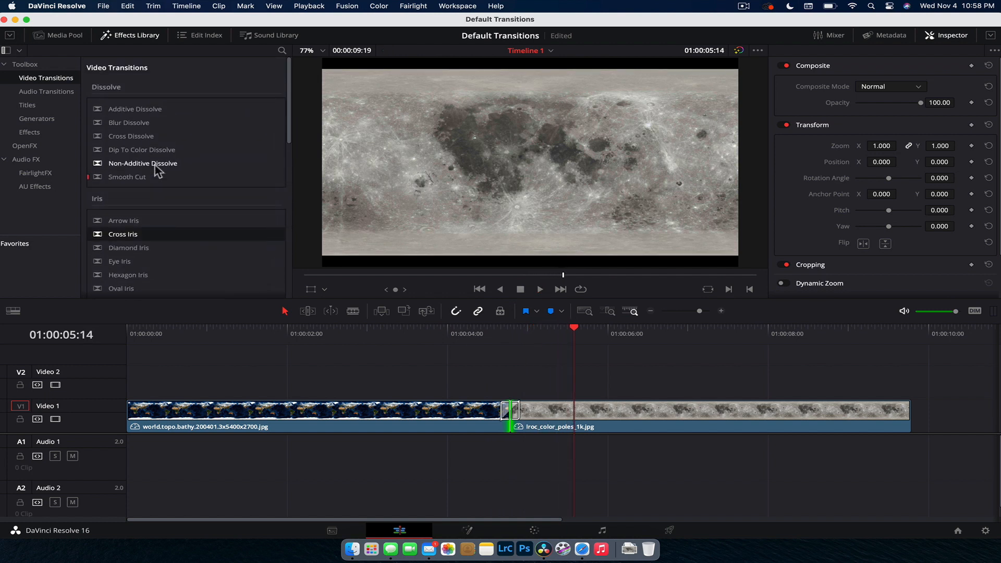
scroll(158, 171, down, 5)
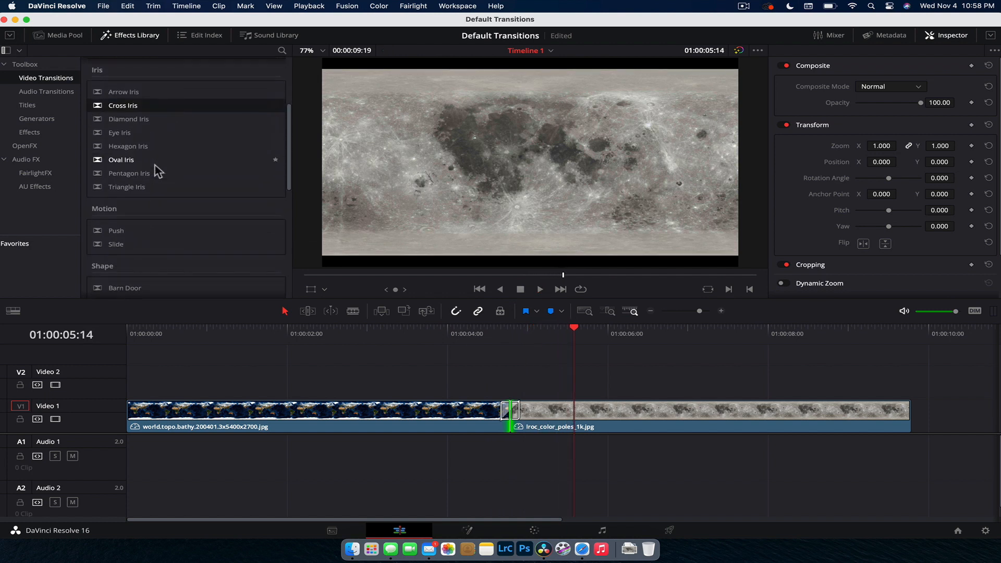
right_click(119, 164)
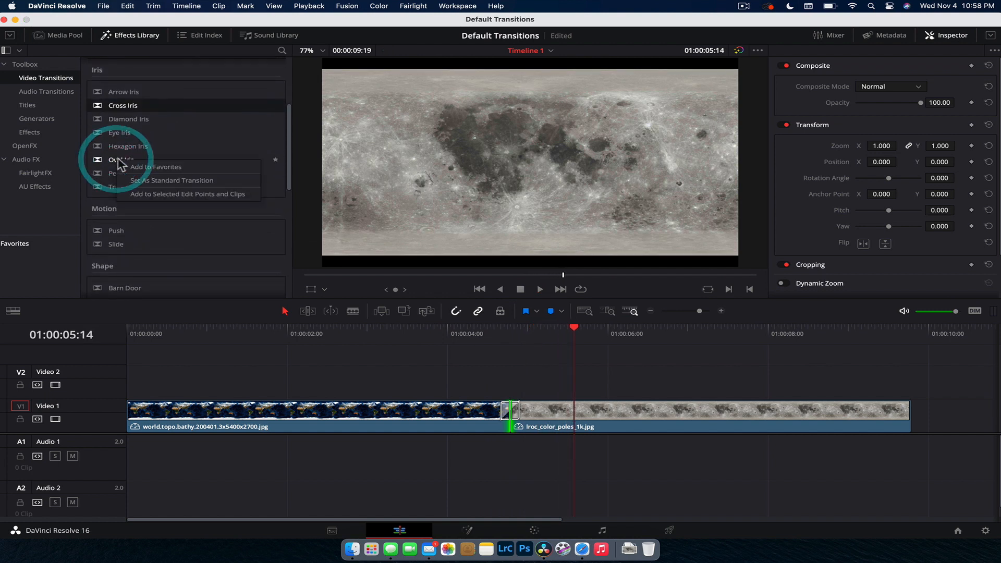
click(151, 181)
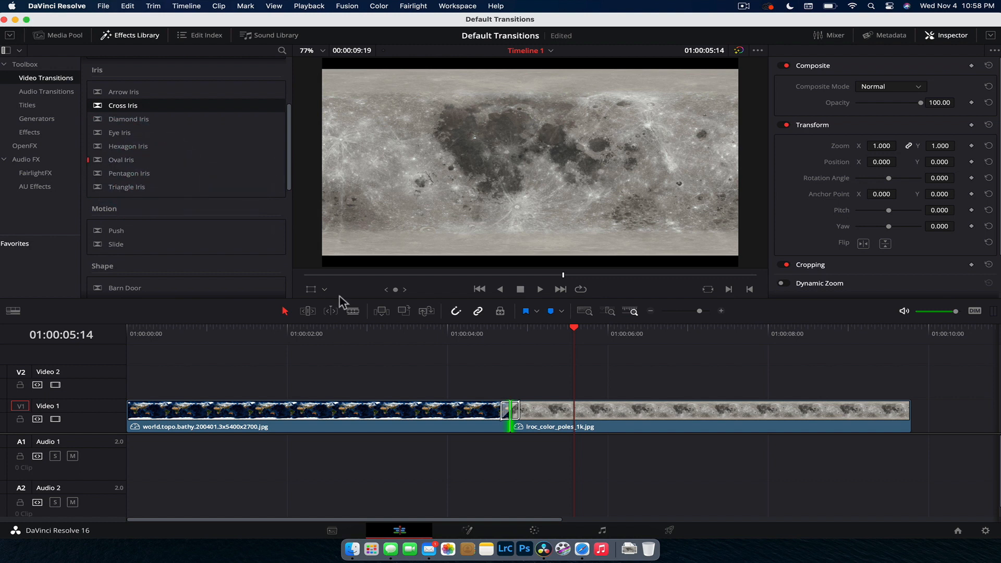
Step: Replace the transition between the two clips with the new default Oval Iris and preview it
click(478, 348)
click(504, 411)
key(Delete)
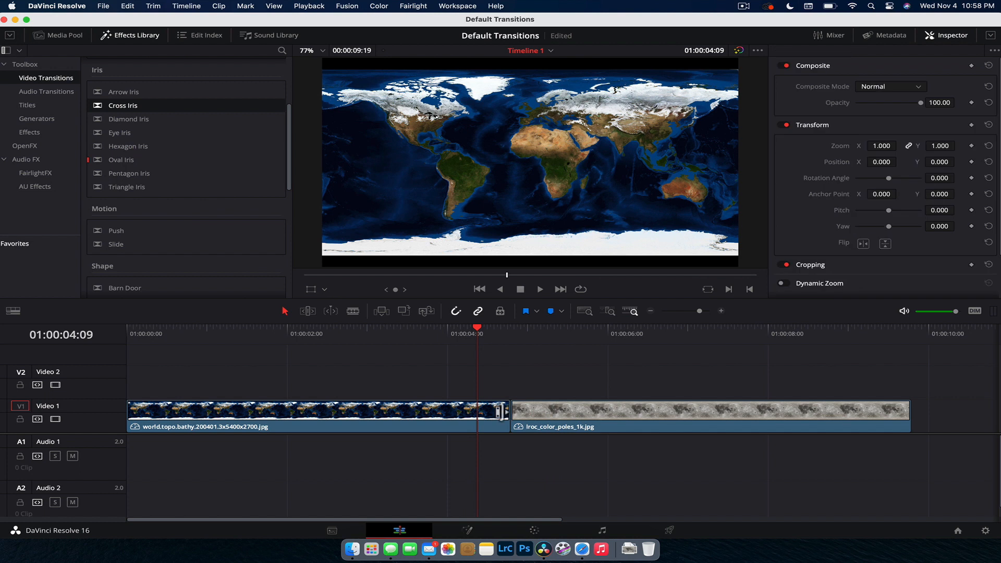
click(509, 406)
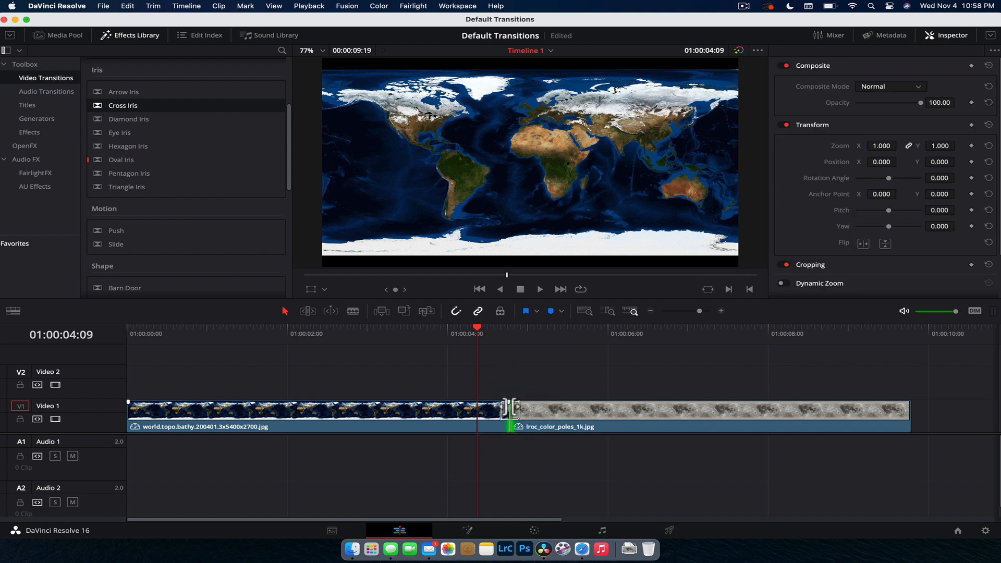
key(space)
key(space)
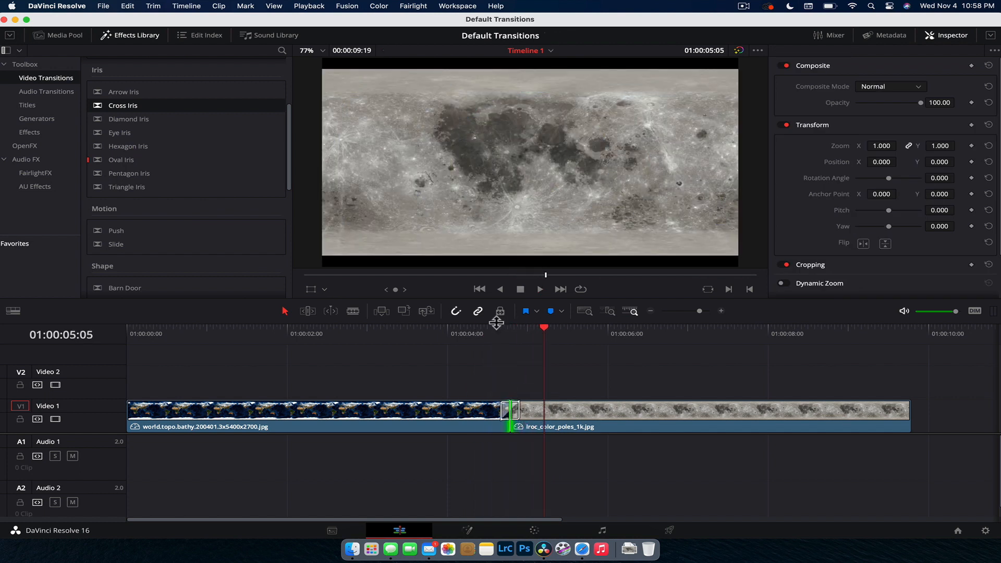
drag(496, 323, 496, 327)
click(496, 334)
key(space)
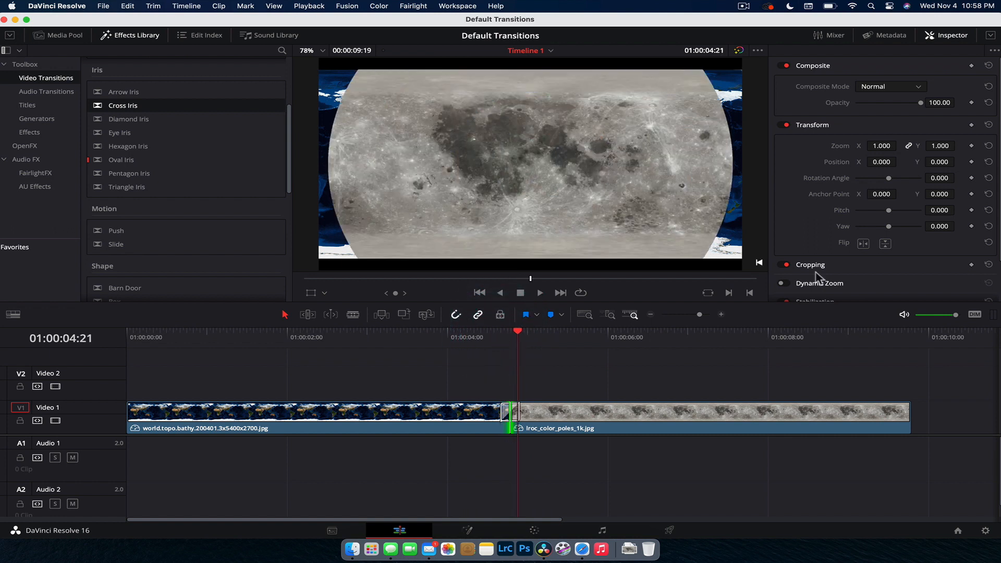
Step: Give the Oval Iris transition at the cut a border of about 75 and color it red
click(510, 412)
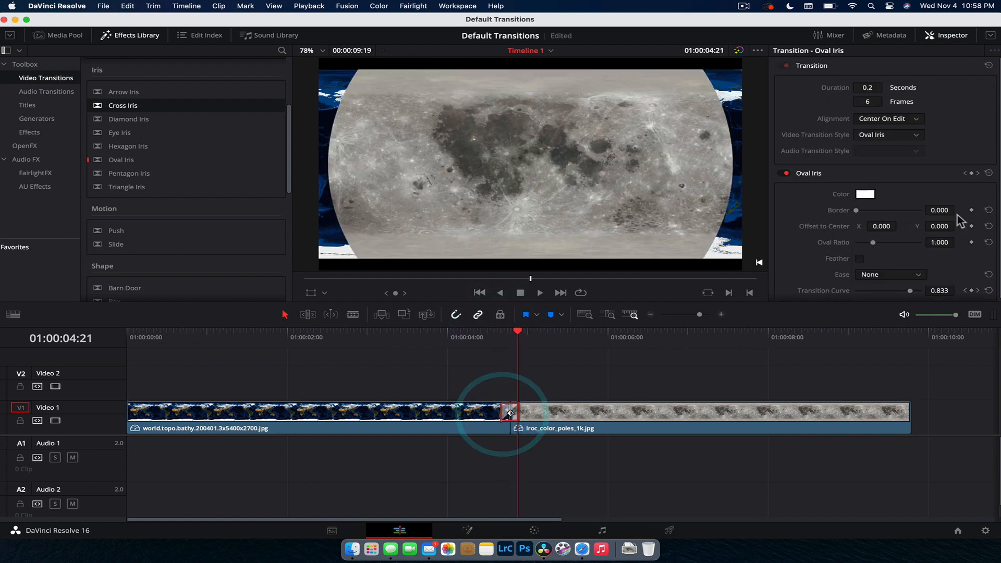
drag(856, 210, 867, 210)
click(865, 196)
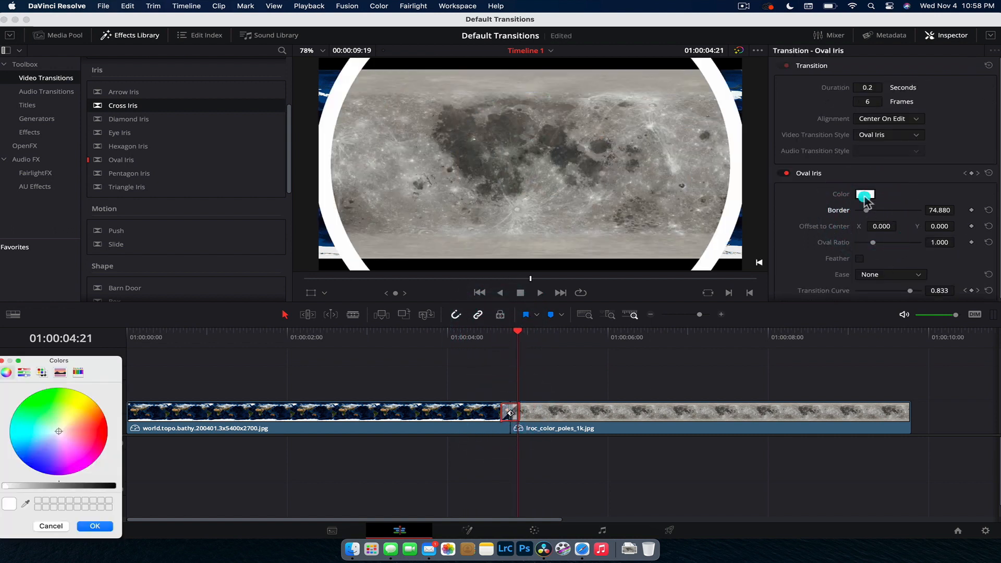
click(89, 430)
click(95, 527)
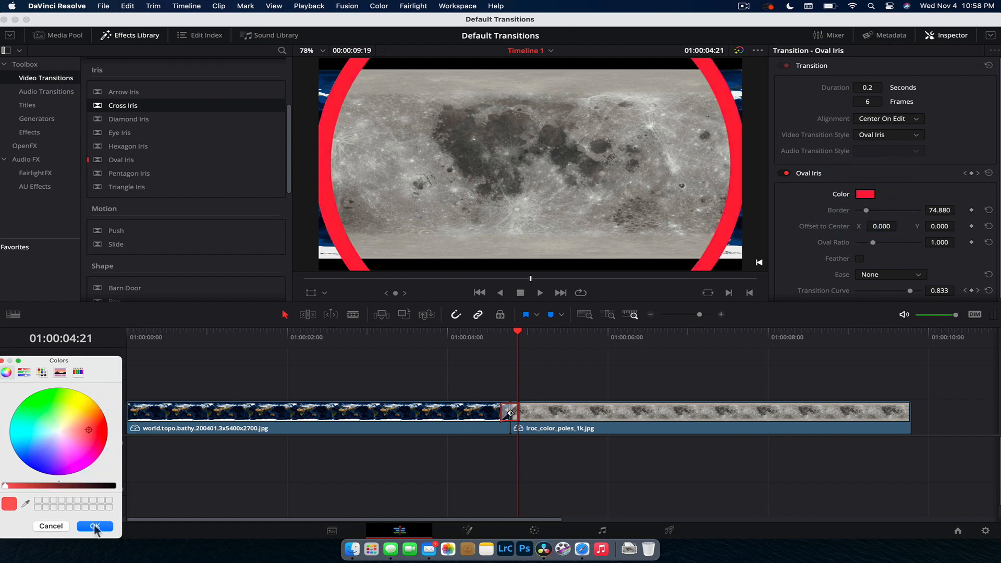
Step: Play back the red-bordered Oval Iris and delete it from the cut
click(462, 337)
key(space)
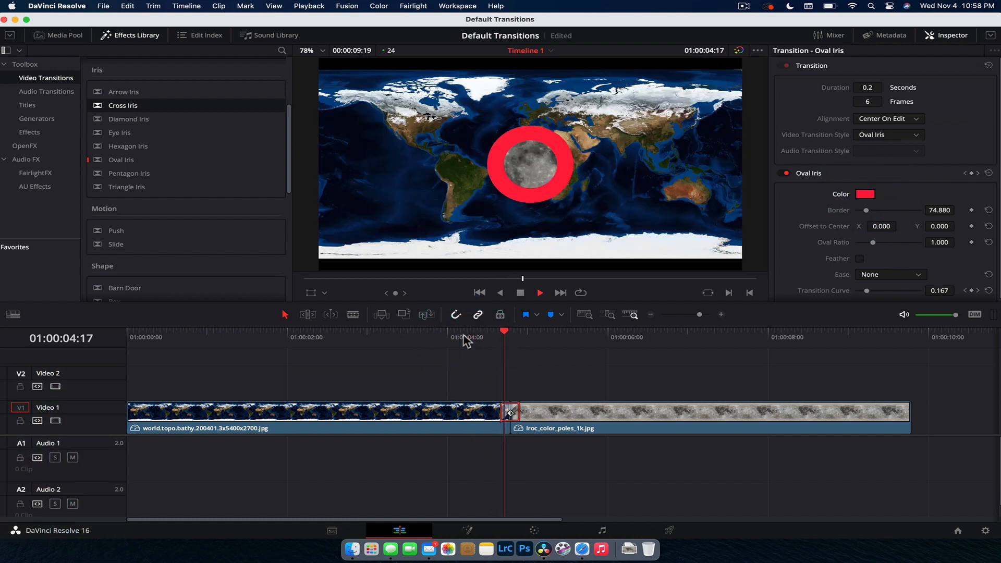
key(space)
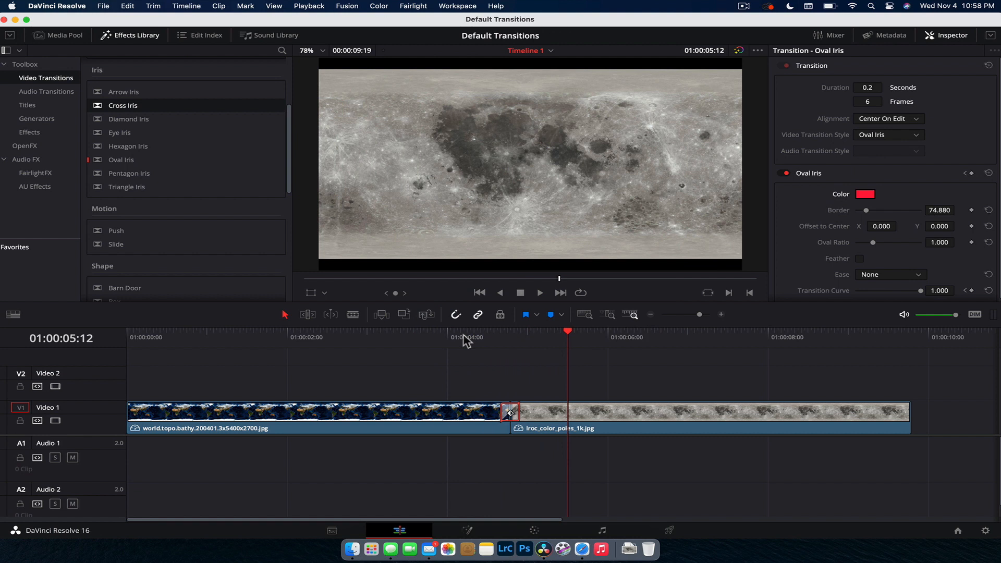
key(Delete)
Step: Try the default Oval Iris at the cut again with its standard settings, then delete it
click(491, 339)
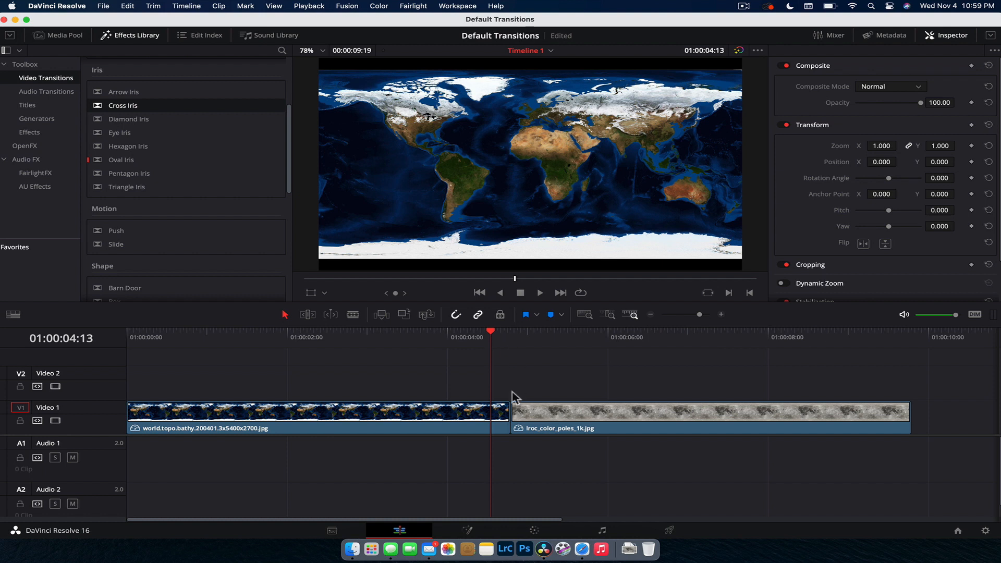
click(511, 410)
key(space)
click(501, 336)
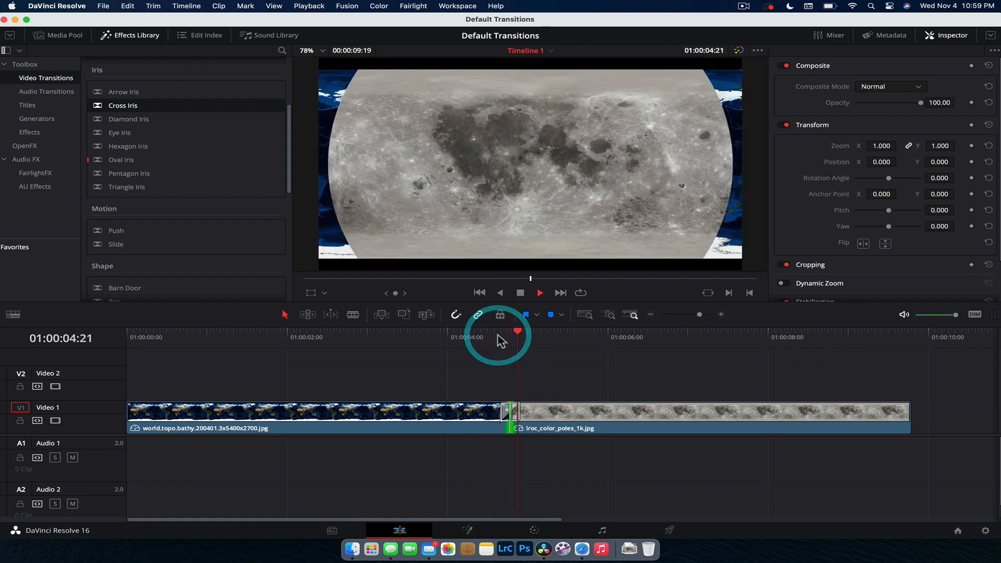
key(super+t)
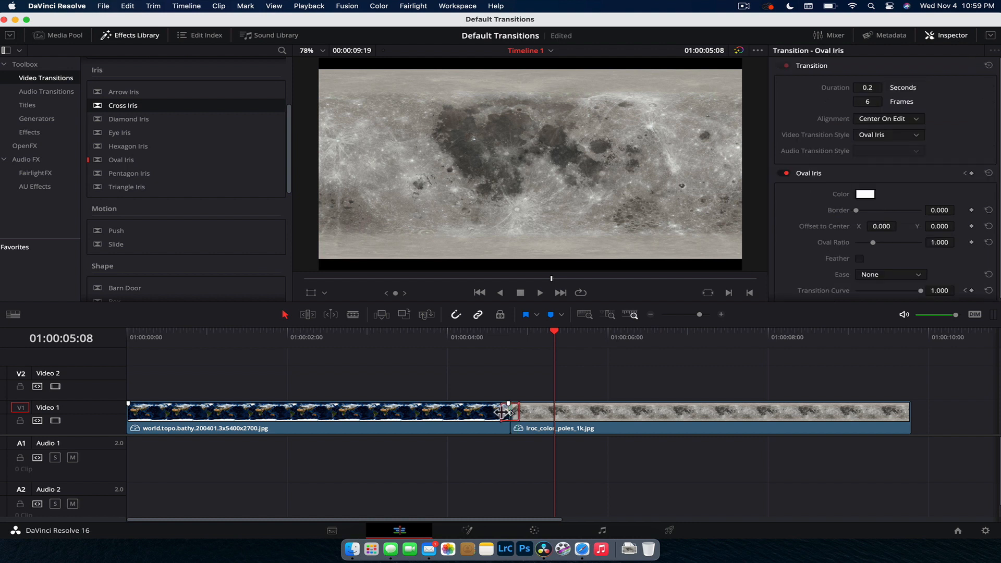
click(502, 414)
key(Delete)
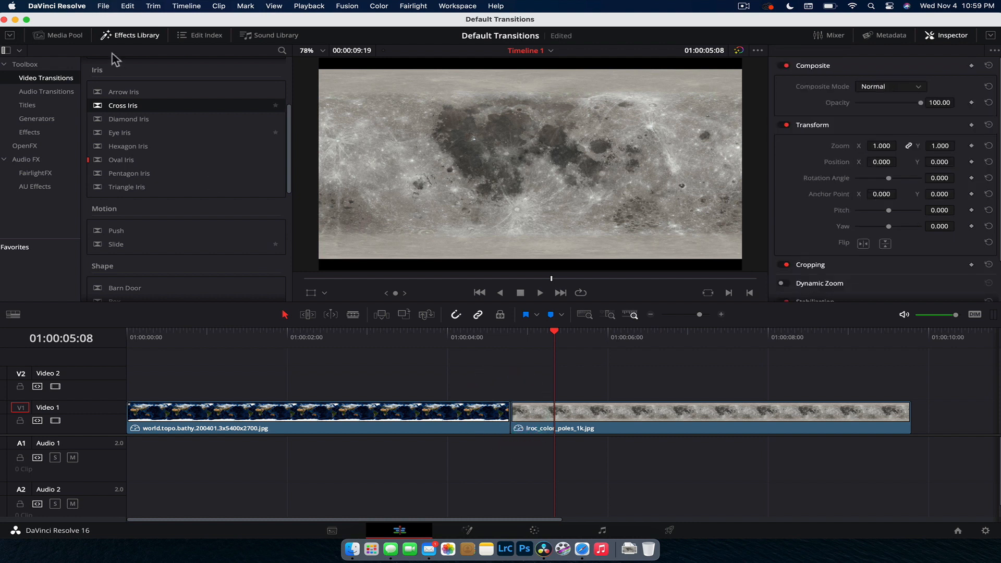
Step: Set the standard transition duration to 24 frames in the user editing preferences and save
click(63, 11)
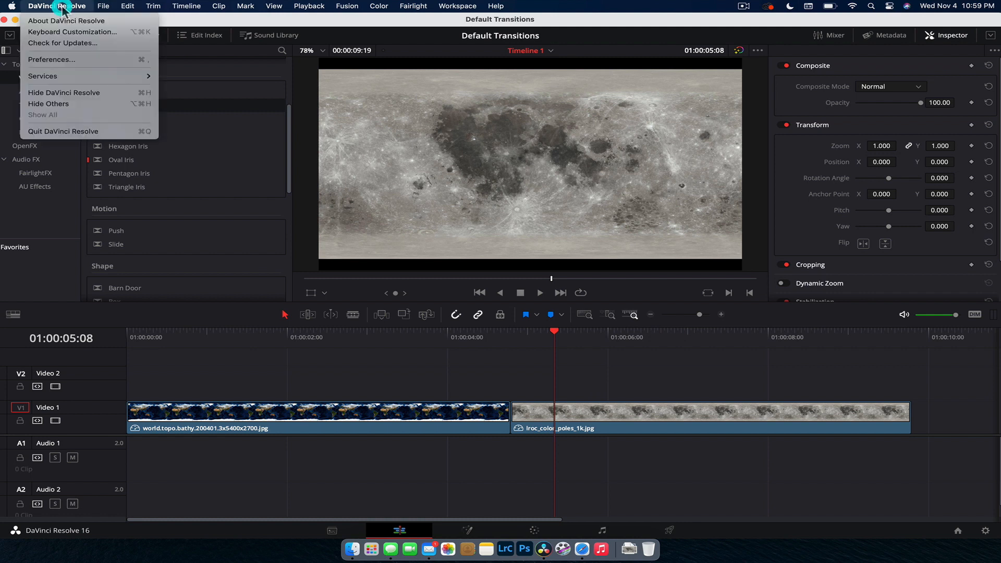
click(70, 59)
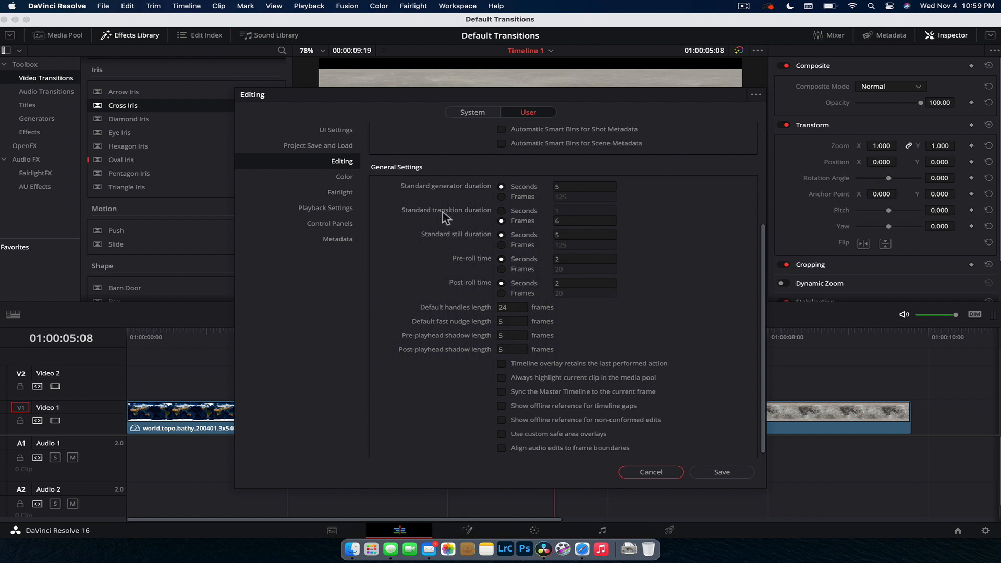
click(577, 224)
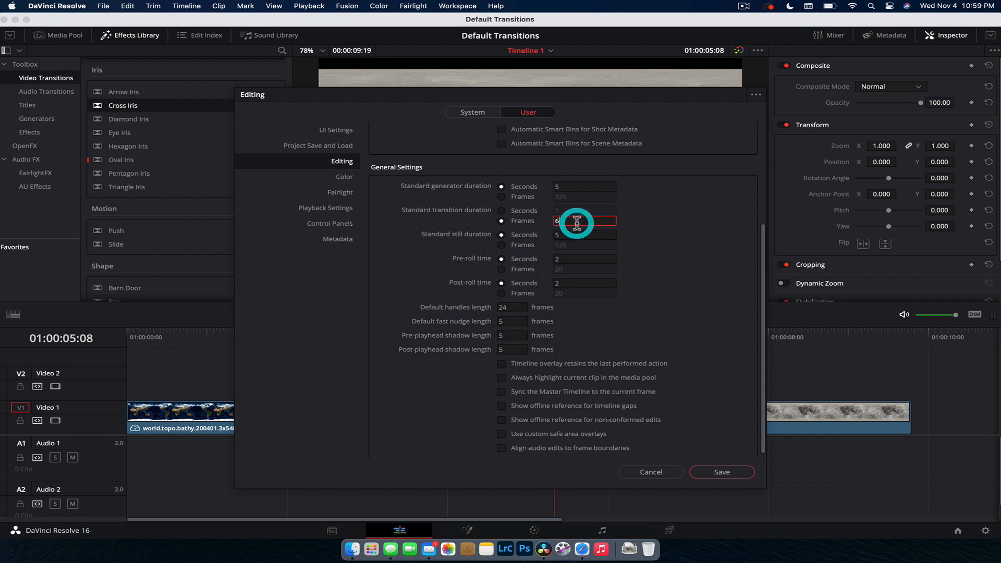
click(510, 223)
text(24)
click(735, 472)
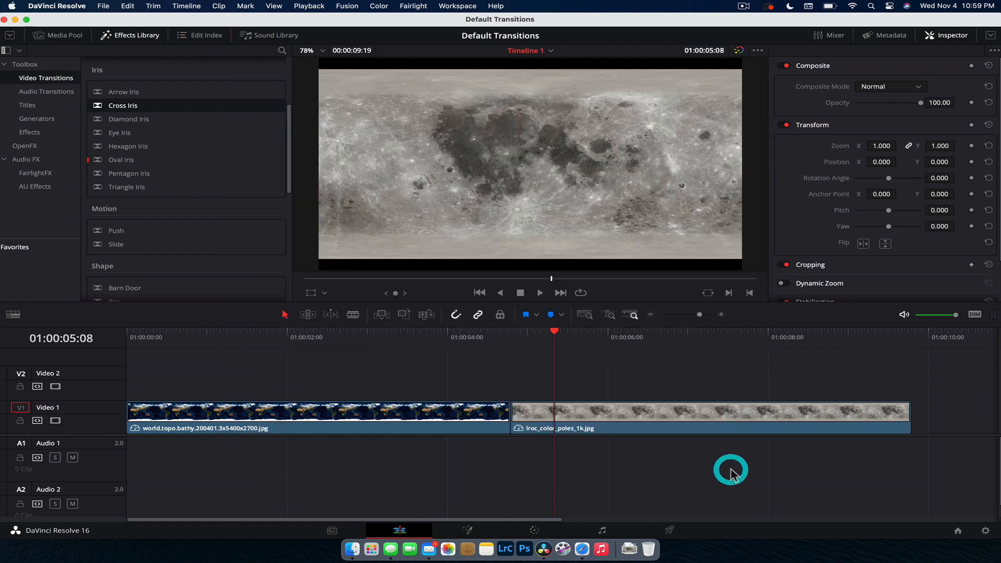
Step: Test the 24-frame default Oval Iris at the cut between the two clips and delete it
click(511, 415)
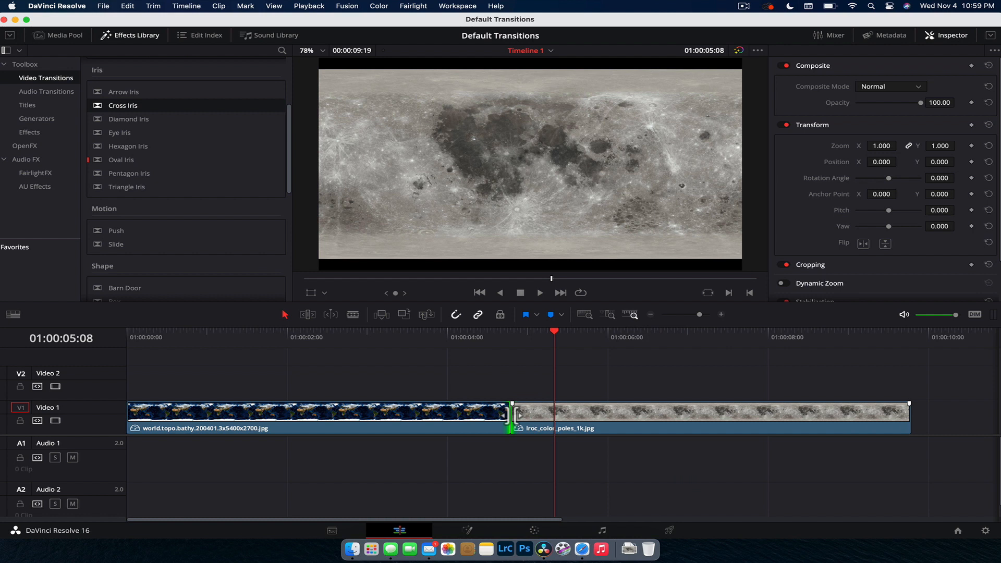
key(super+t)
click(469, 340)
click(440, 342)
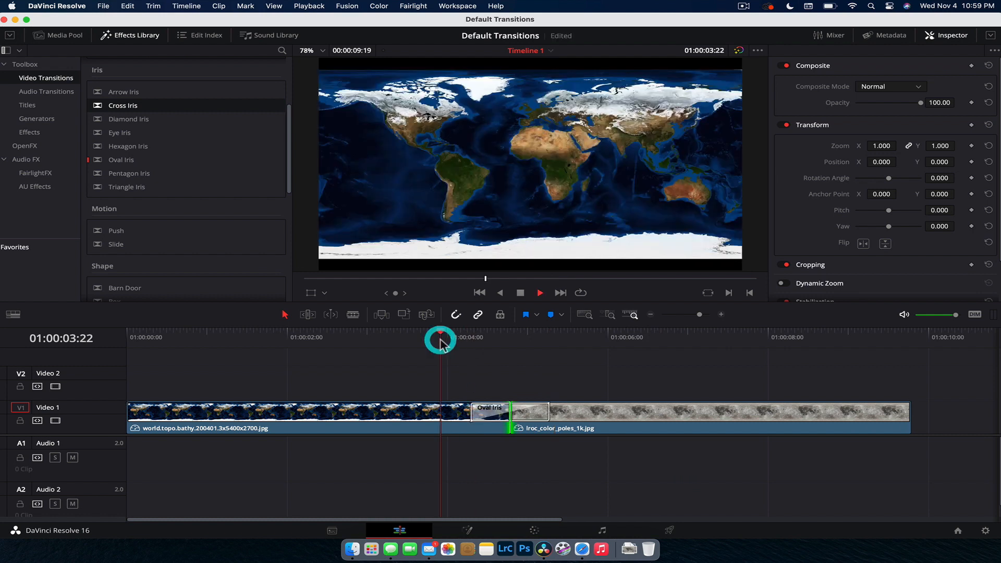
key(space)
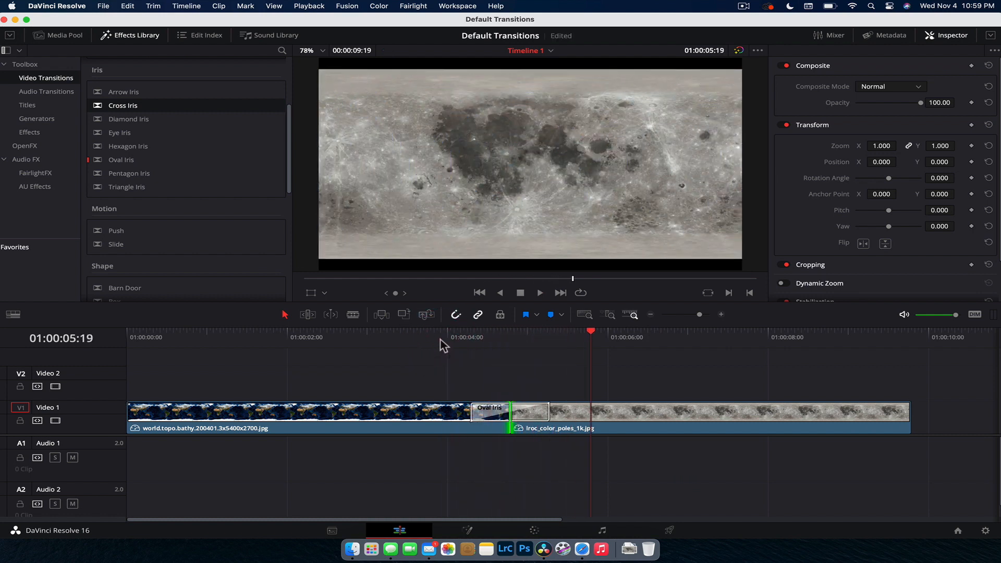
click(477, 411)
key(Delete)
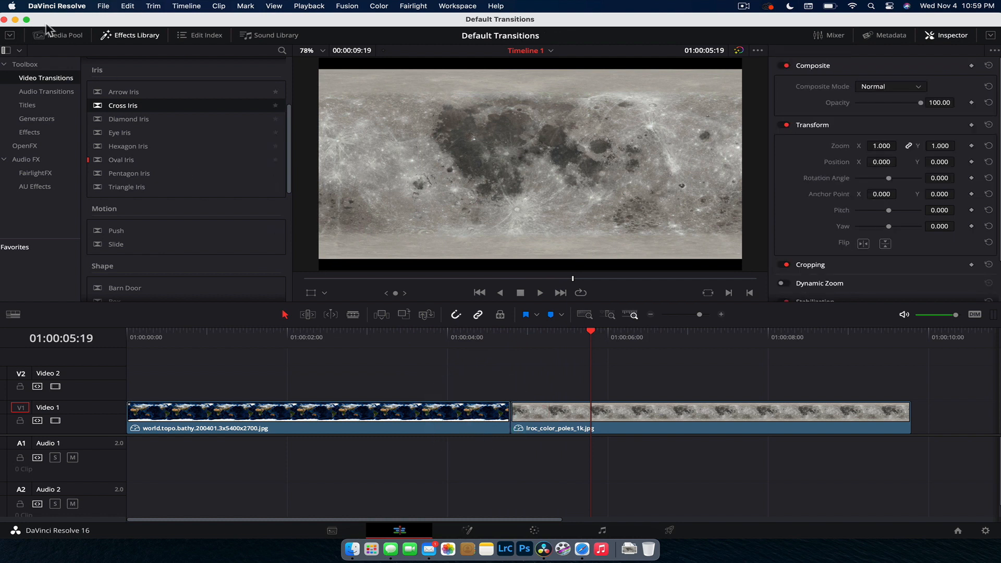
Step: Change the standard transition duration in frames again in the editing preferences and save
click(56, 6)
click(75, 57)
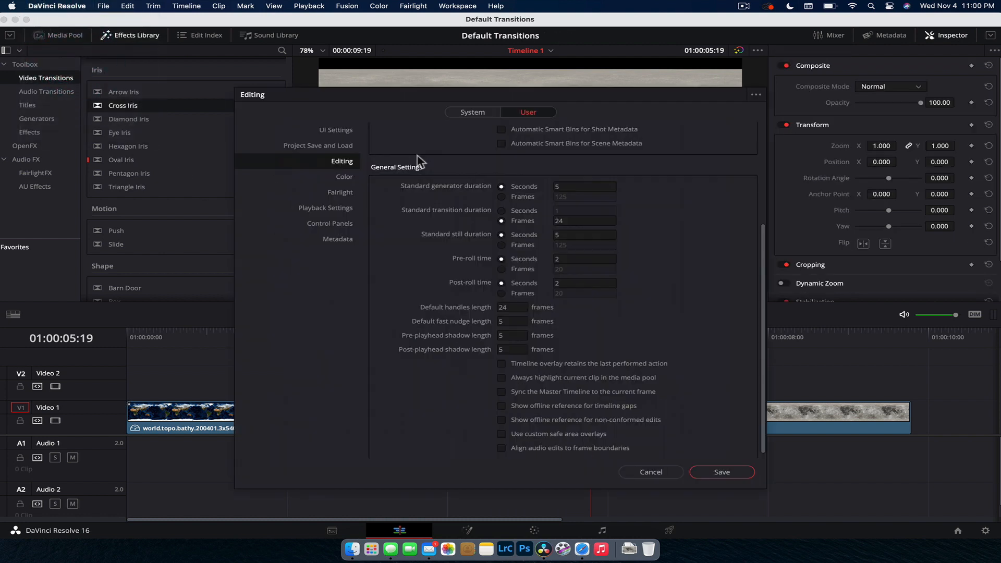
click(587, 221)
click(722, 470)
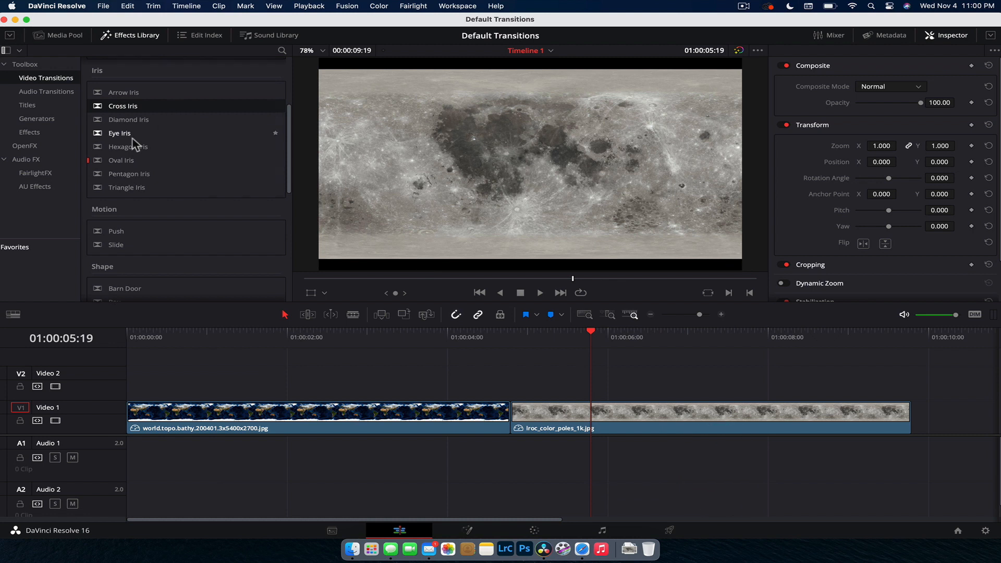
Step: Set Smooth Cut as the standard video transition
scroll(135, 143, up, 3)
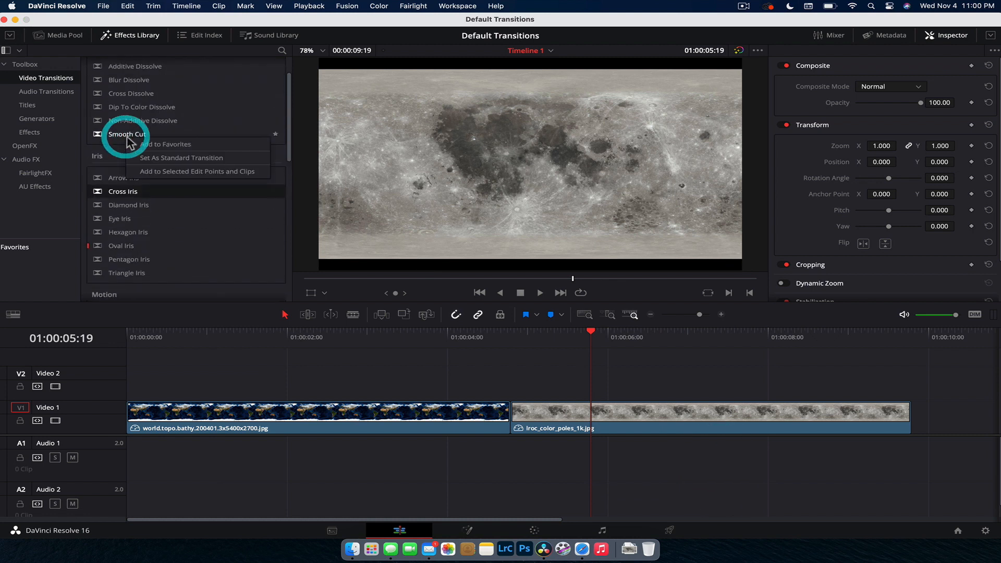
click(170, 158)
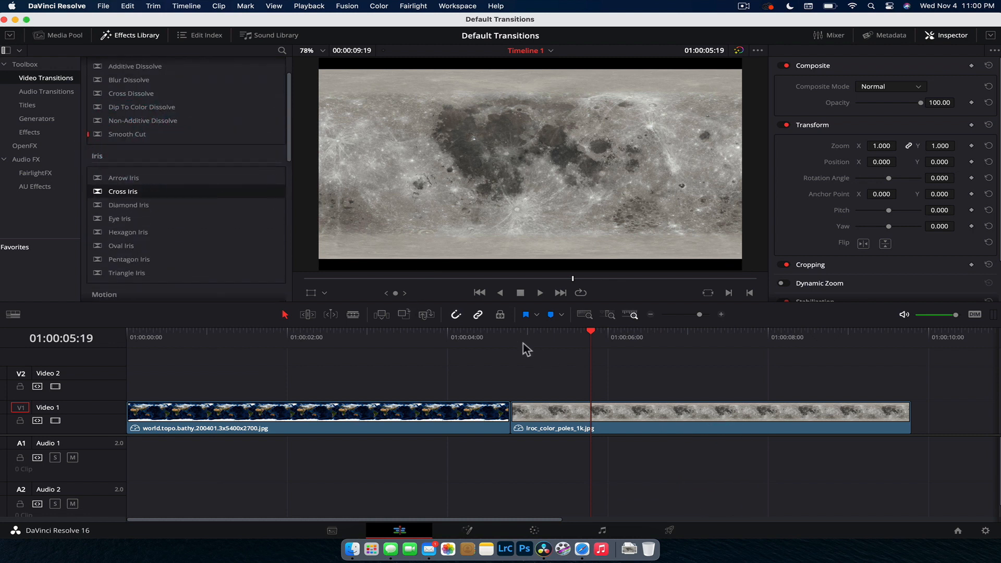
Step: Apply the Smooth Cut transition at the cut between the two image clips and preview it from just before the cut
click(488, 339)
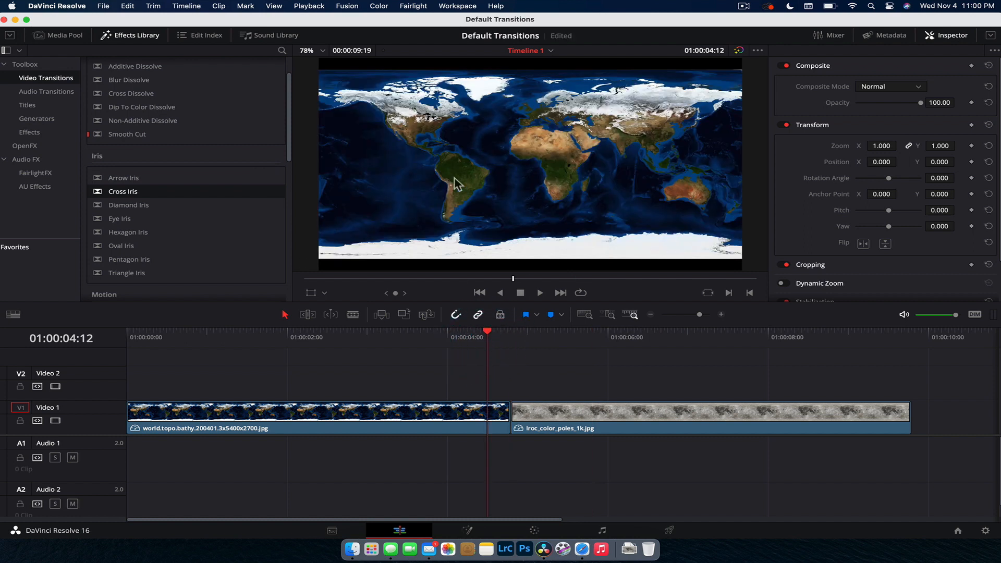
drag(149, 134, 509, 414)
click(496, 344)
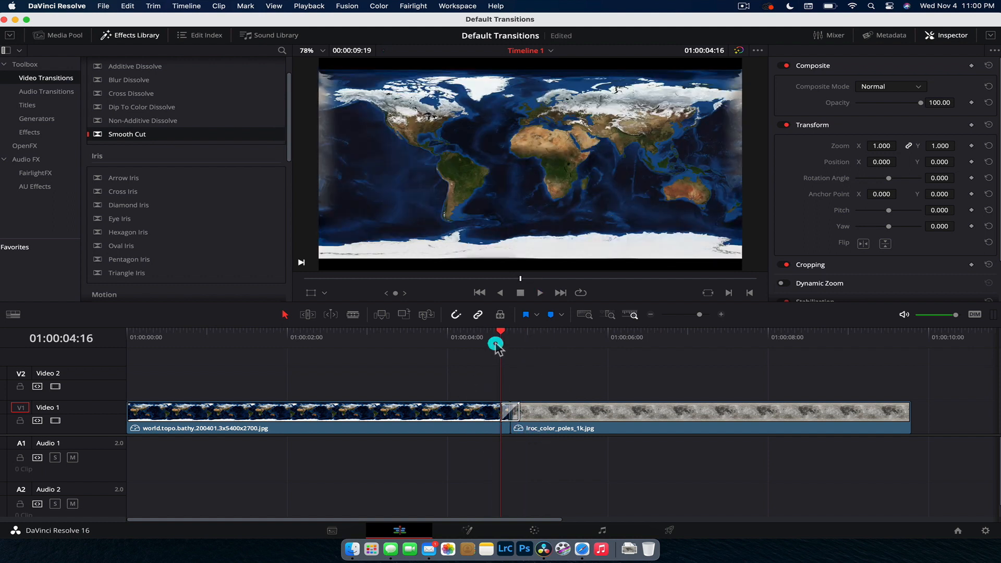
click(496, 346)
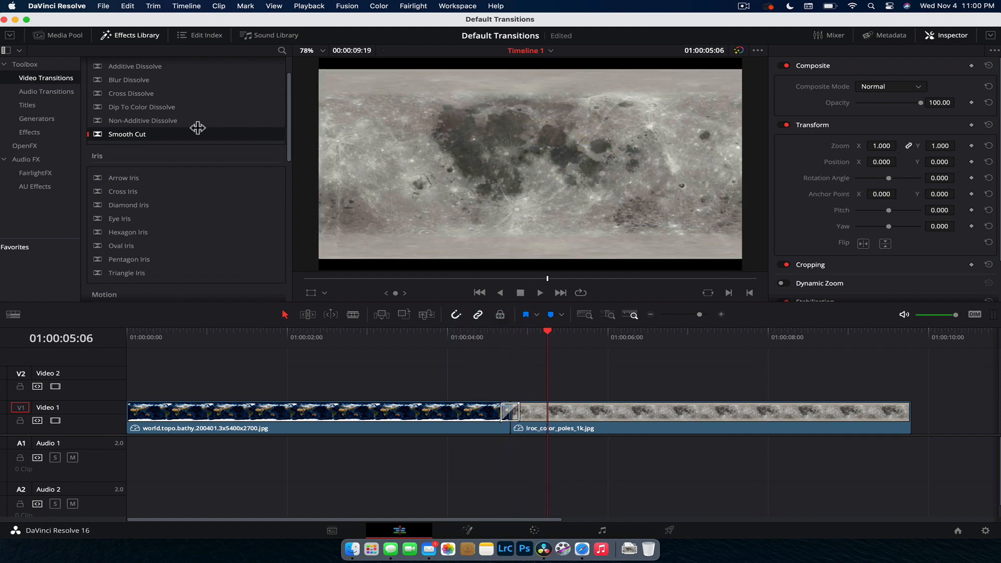
click(56, 6)
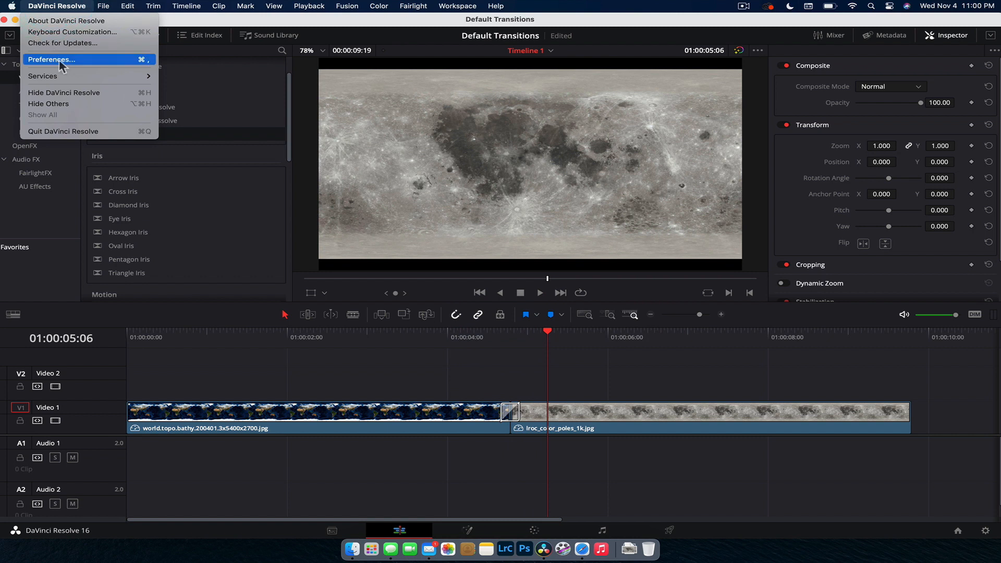
click(453, 387)
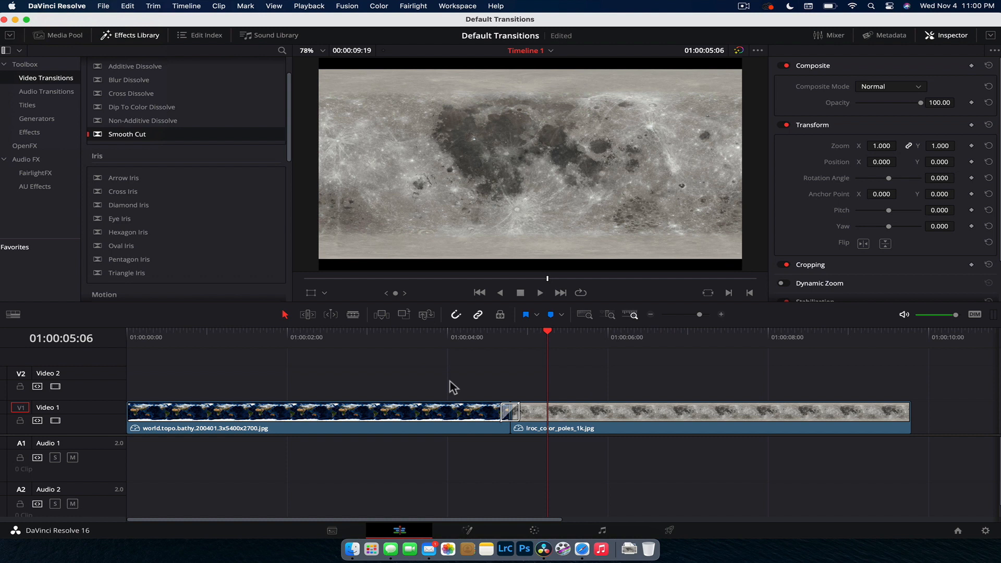
Step: Select the edit point at the Smooth Cut transition between the two image clips
click(504, 414)
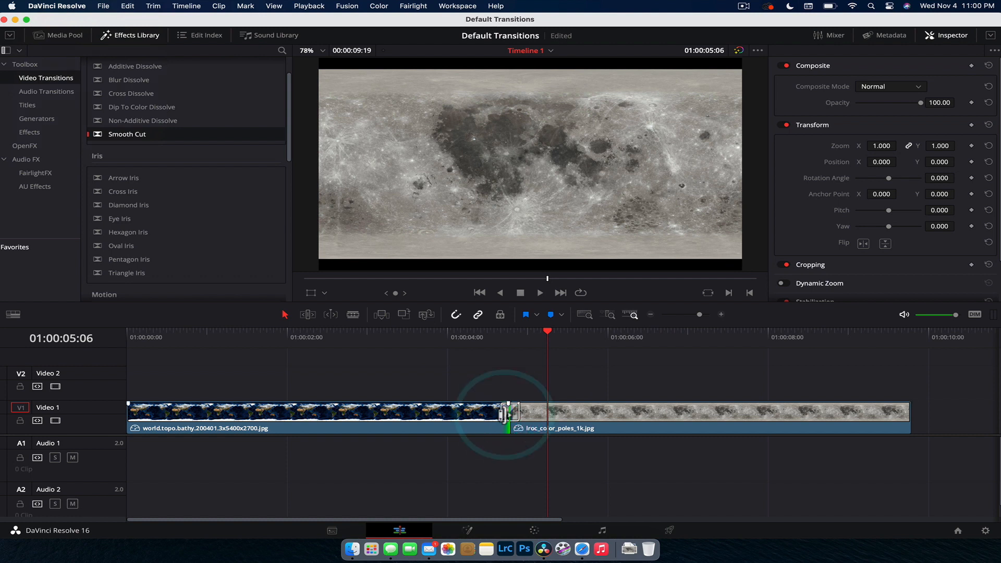